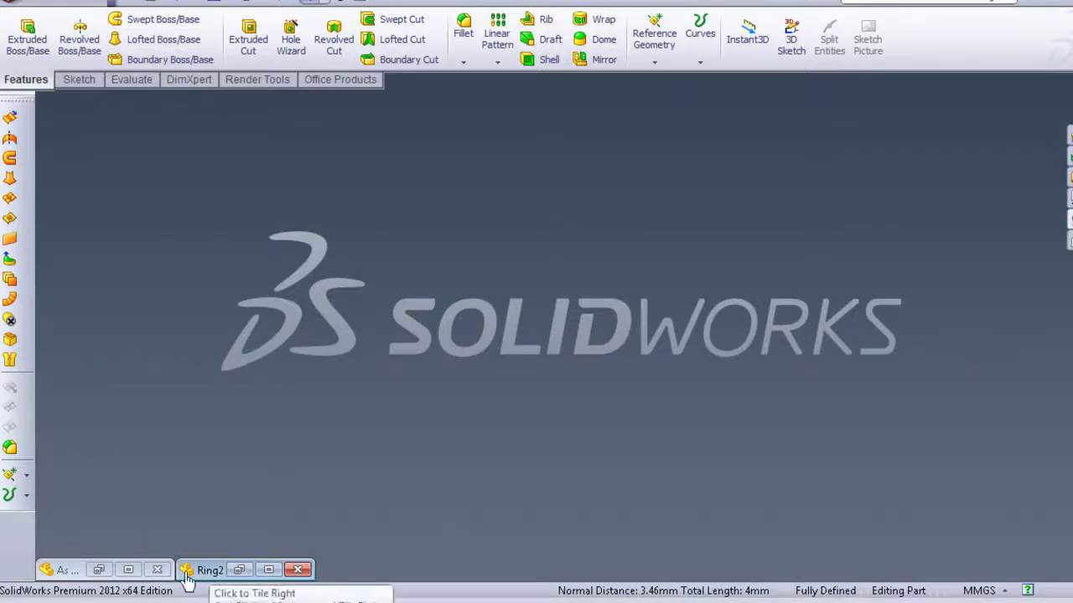
# Step: Bring back the Ring2 window, orbit the band, and select its flat top face
pyautogui.click(219, 576)
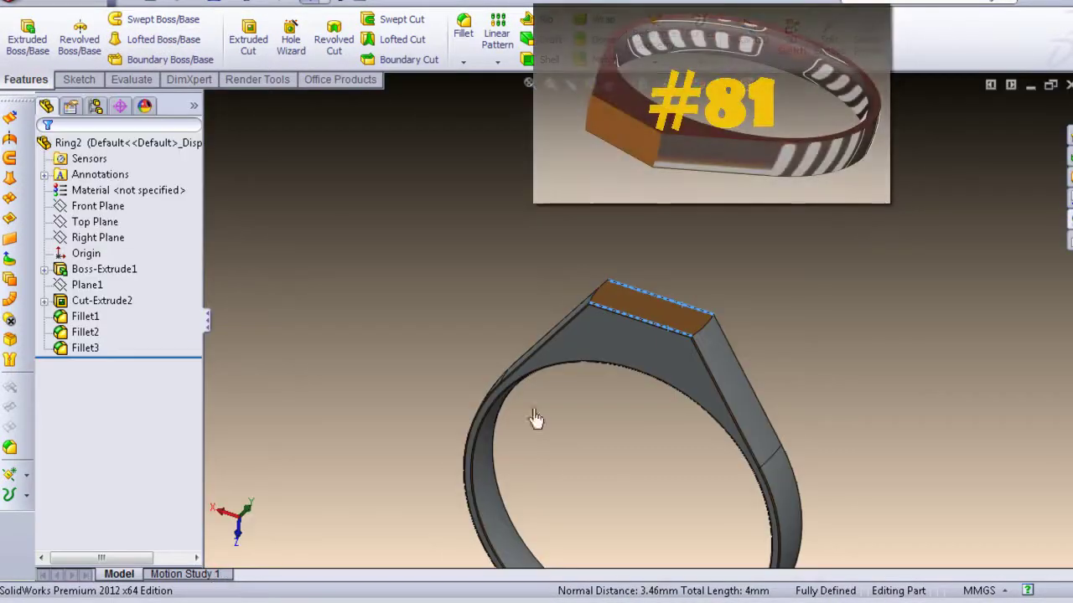
pyautogui.moveTo(536, 421)
pyautogui.mouseDown(button='middle')
pyautogui.moveTo(670, 311)
pyautogui.moveTo(474, 434)
pyautogui.moveTo(556, 237)
pyautogui.moveTo(391, 366)
pyautogui.moveTo(481, 411)
pyautogui.moveTo(424, 383)
pyautogui.mouseUp(button='middle')
pyautogui.scroll(-3, 709, 349)
pyautogui.scroll(-2, 796, 310)
pyautogui.moveTo(796, 310); pyautogui.dragTo(730, 288, button='middle')
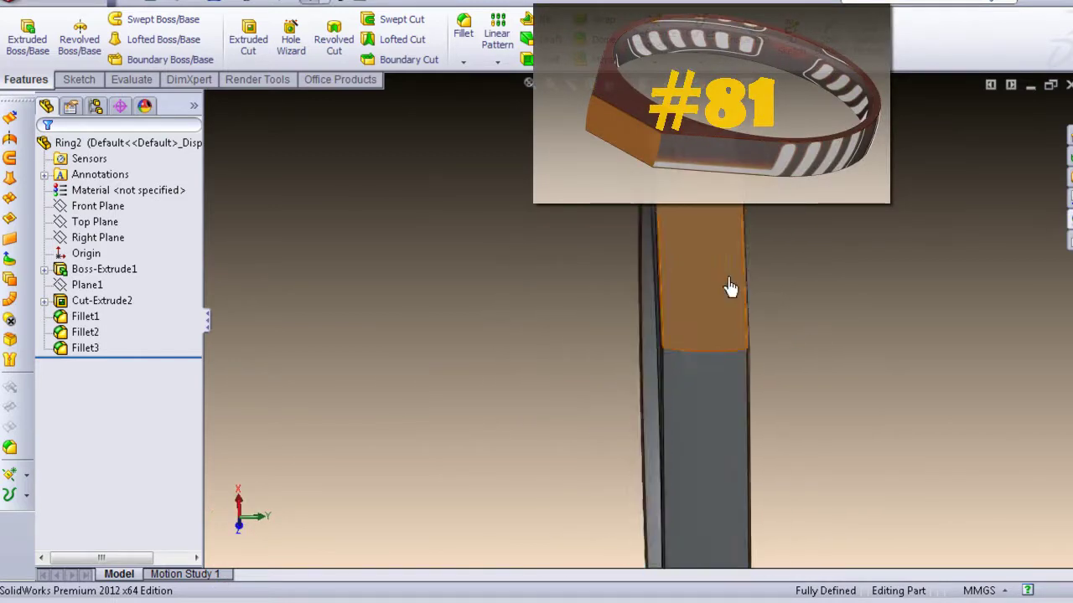
pyautogui.click(749, 278)
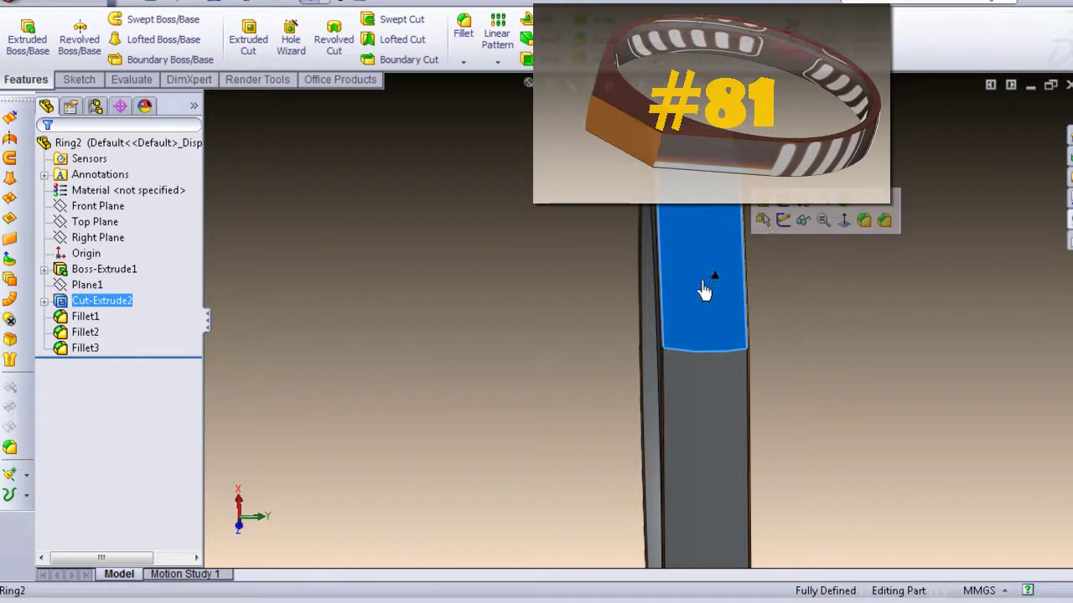
# Step: Start a sketch on the ring's flat top face and view it Normal To
pyautogui.click(784, 221)
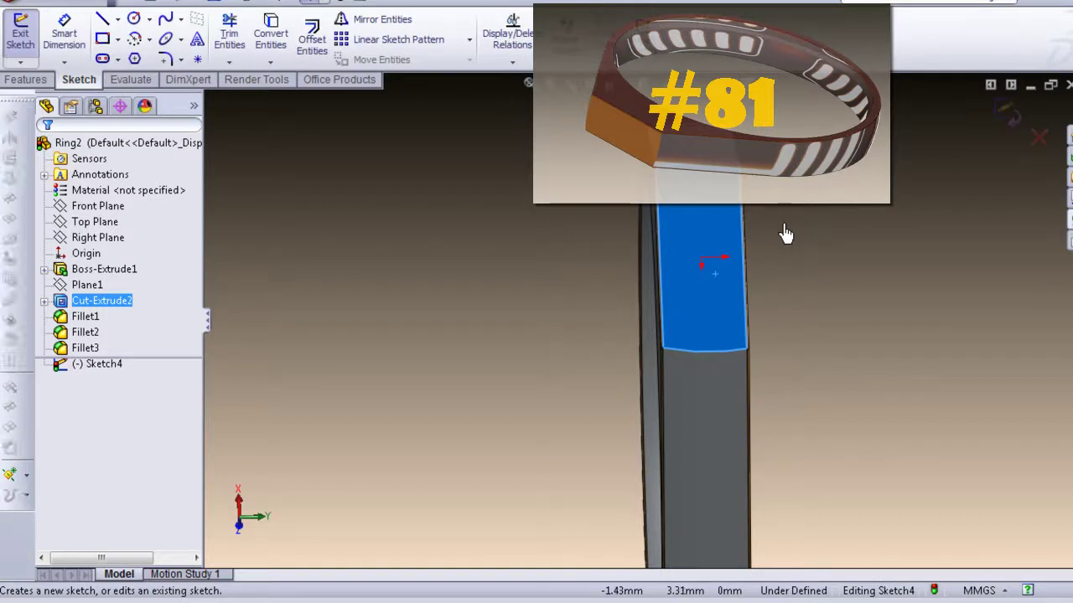
pyautogui.press('space')
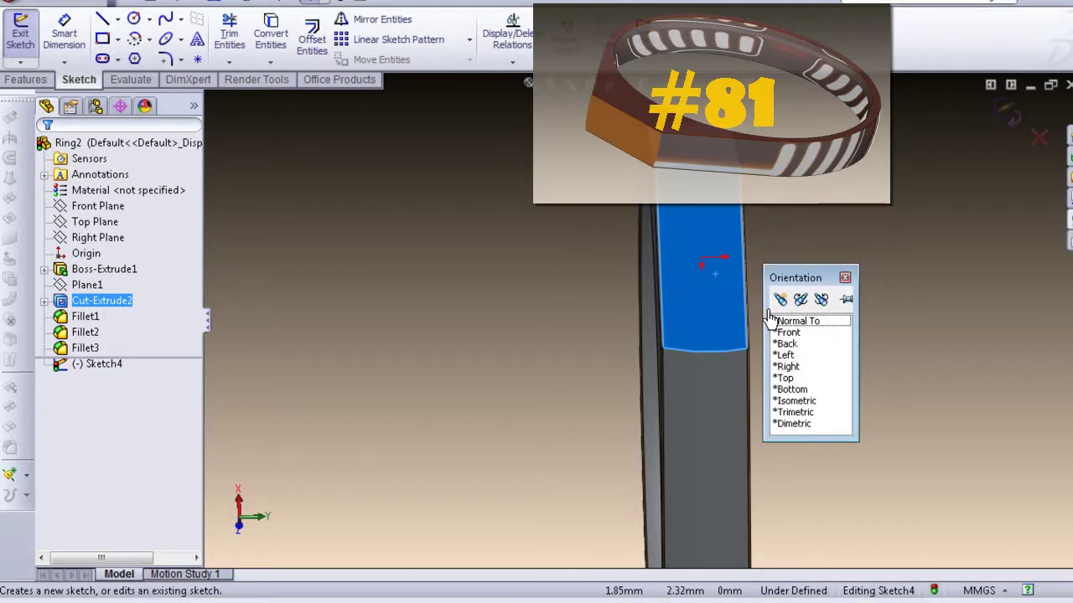
pyautogui.click(787, 324)
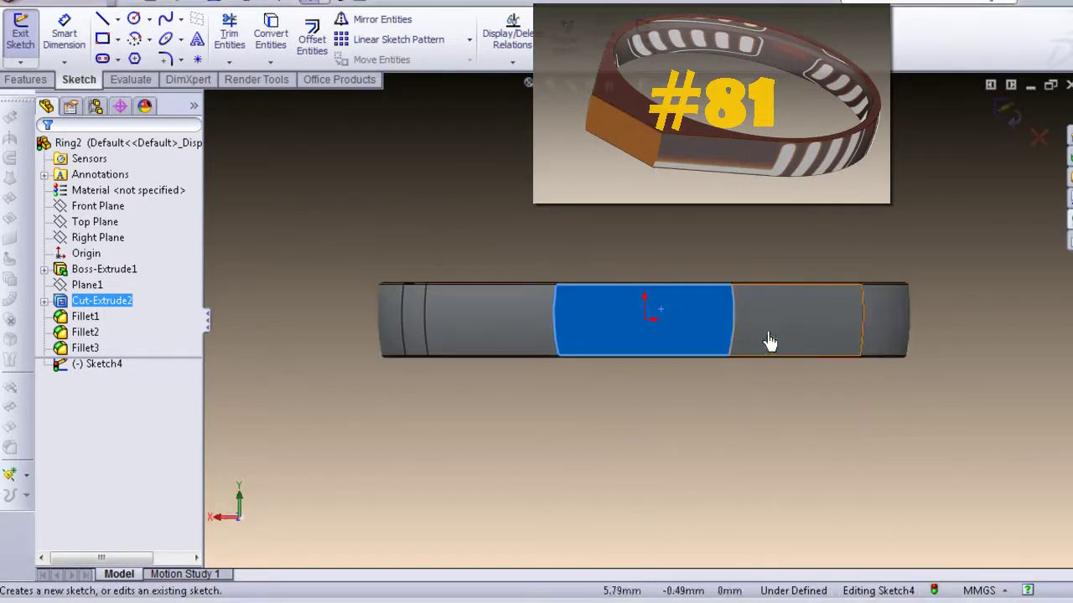
pyautogui.scroll(-2, 659, 277)
pyautogui.scroll(-2, 659, 281)
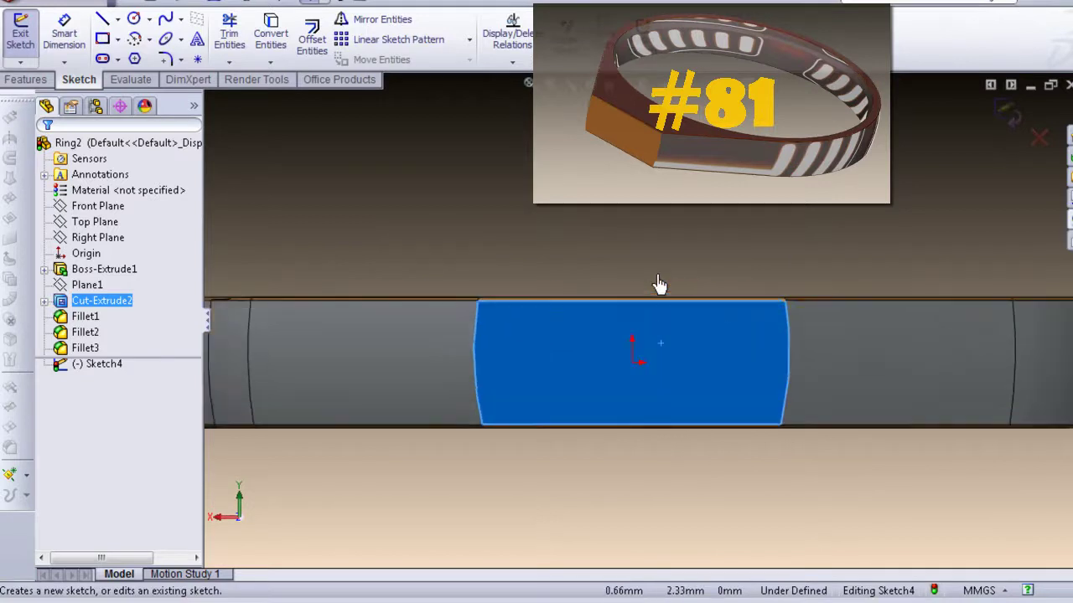
pyautogui.scroll(-2, 659, 285)
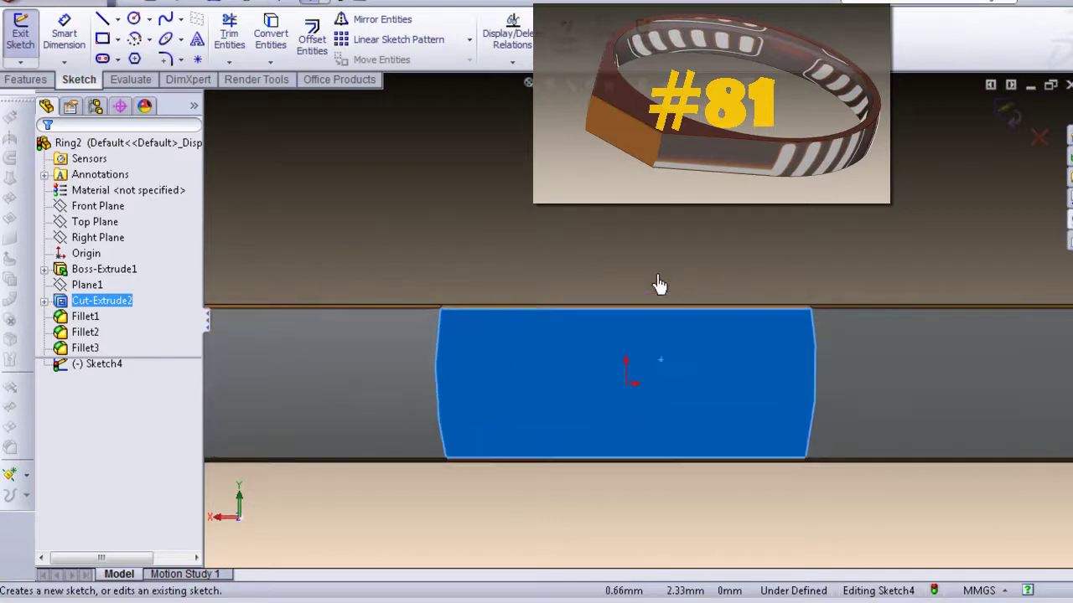
# Step: Draw a six-sided polygon outward from the origin
pyautogui.click(135, 65)
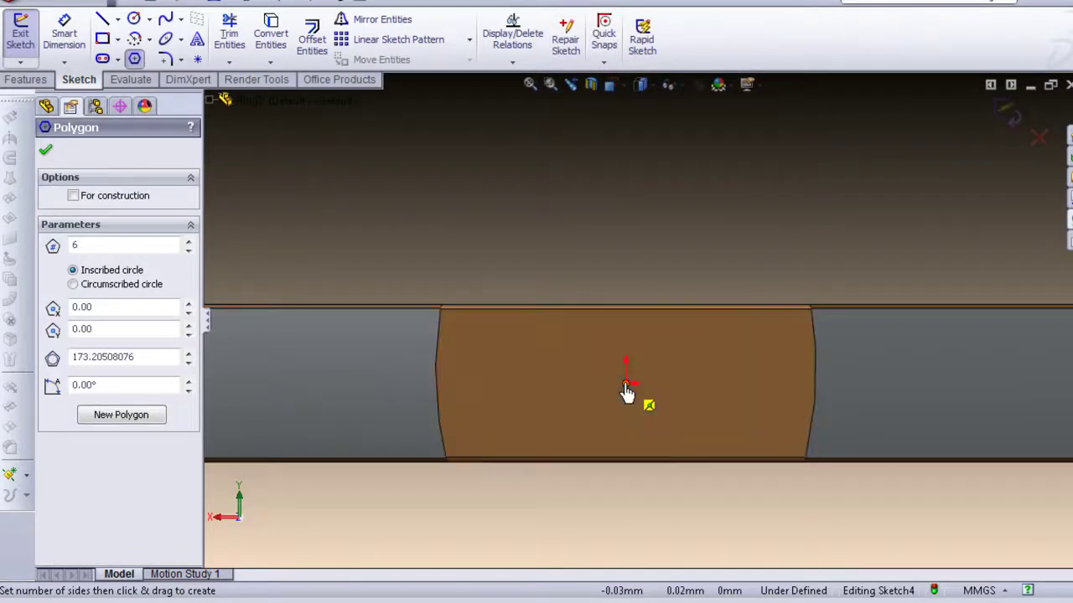
pyautogui.moveTo(626, 386); pyautogui.dragTo(593, 332)
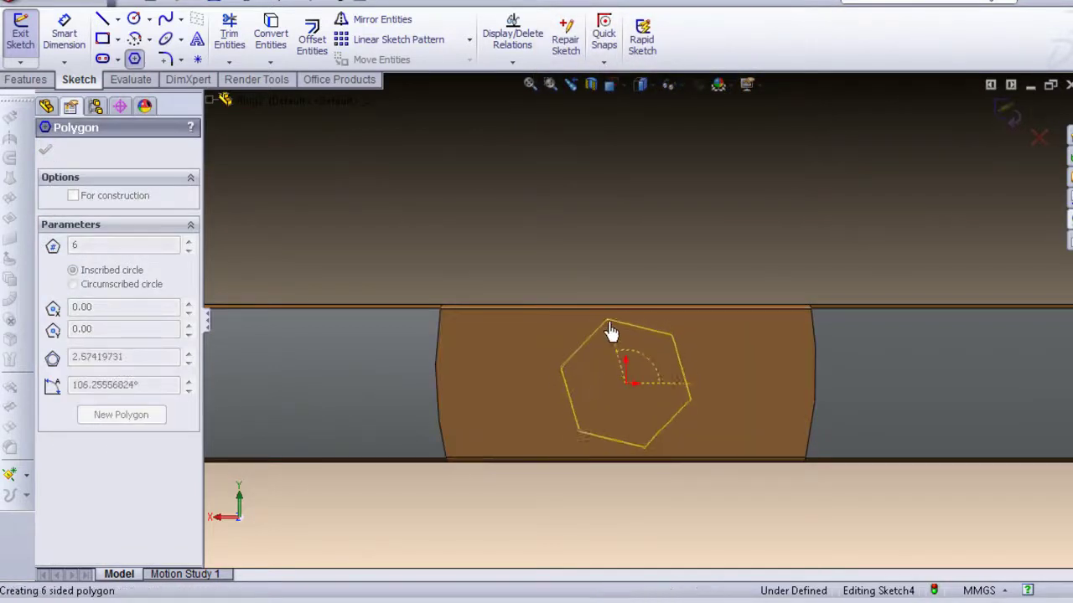
pyautogui.scroll(2, 595, 331)
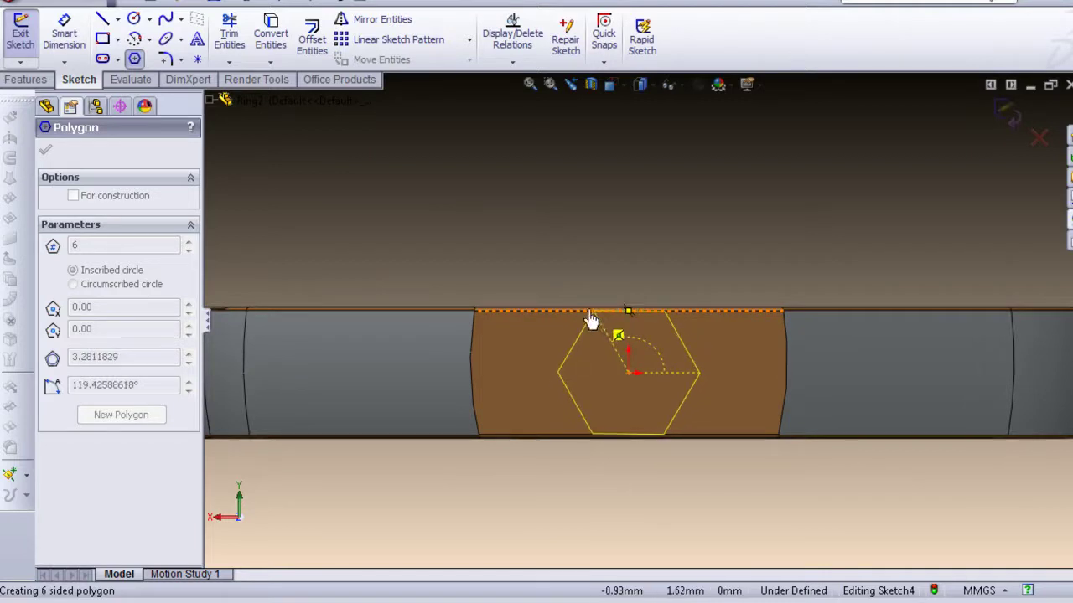
pyautogui.scroll(2, 611, 327)
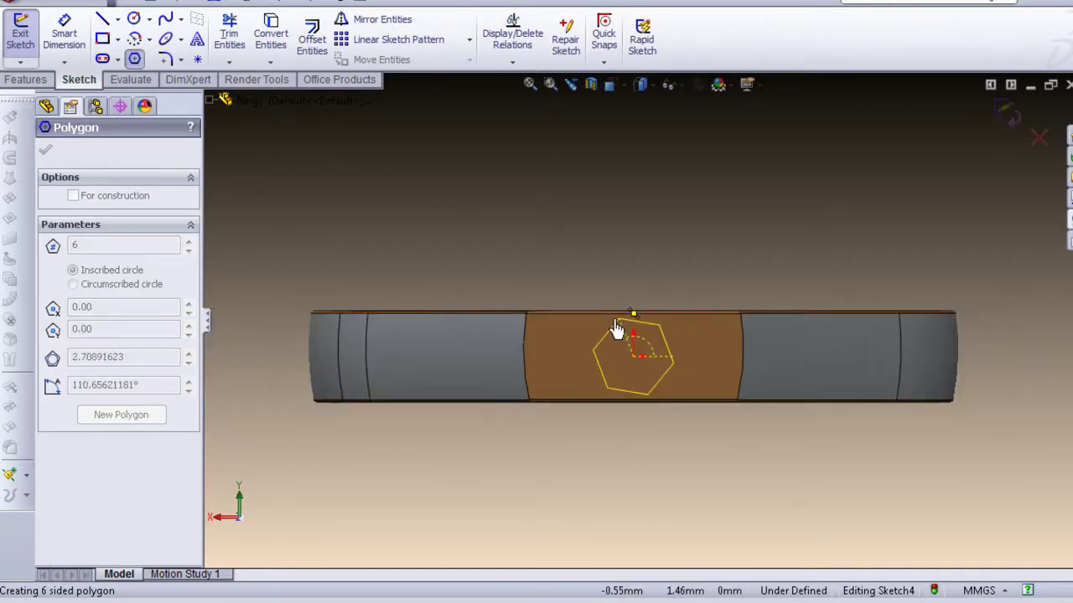
pyautogui.scroll(-2, 620, 330)
pyautogui.scroll(-1, 621, 331)
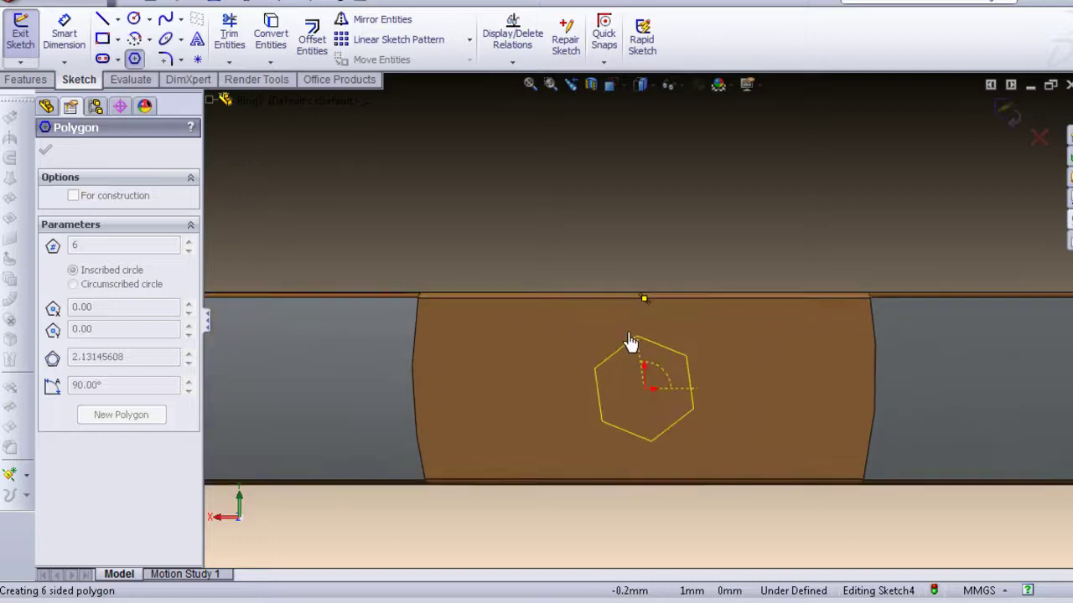
pyautogui.scroll(-1, 621, 333)
pyautogui.scroll(-1, 622, 335)
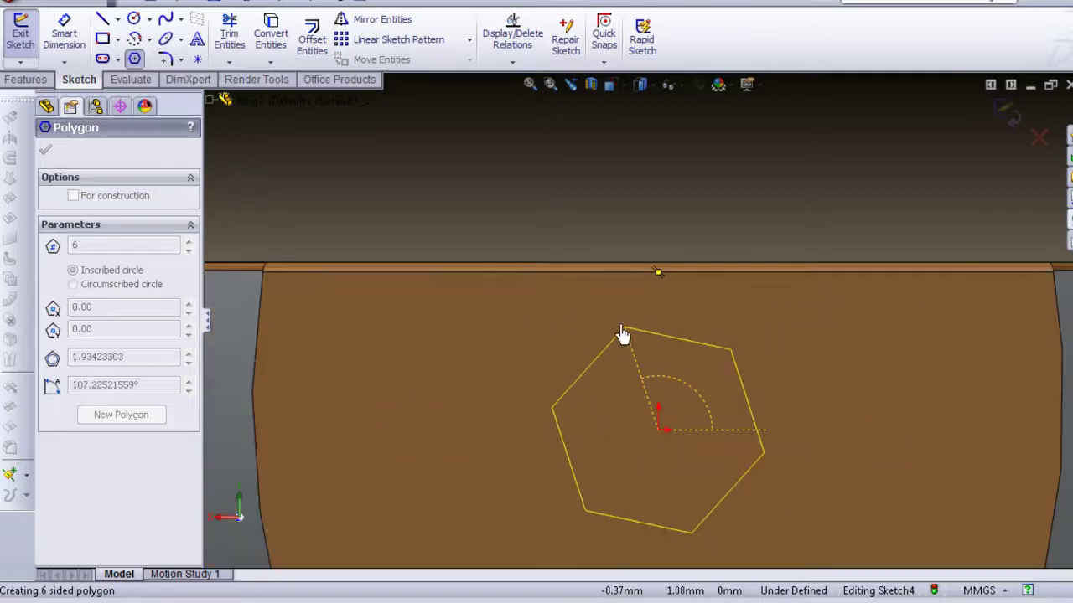
# Step: Finish the hexagon and make its top side Horizontal
pyautogui.click(561, 275)
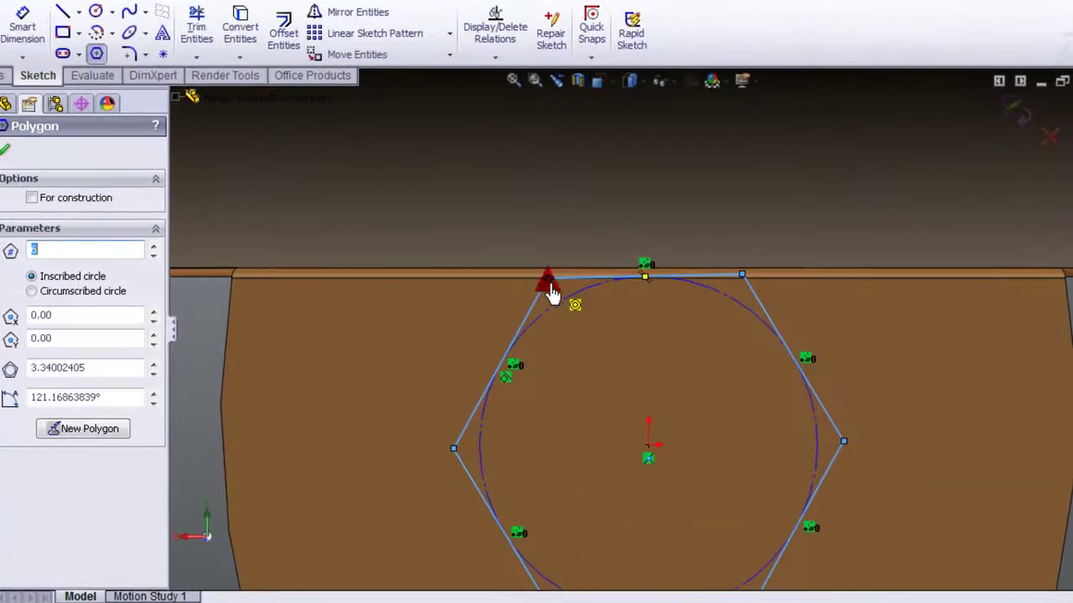
pyautogui.click(6, 150)
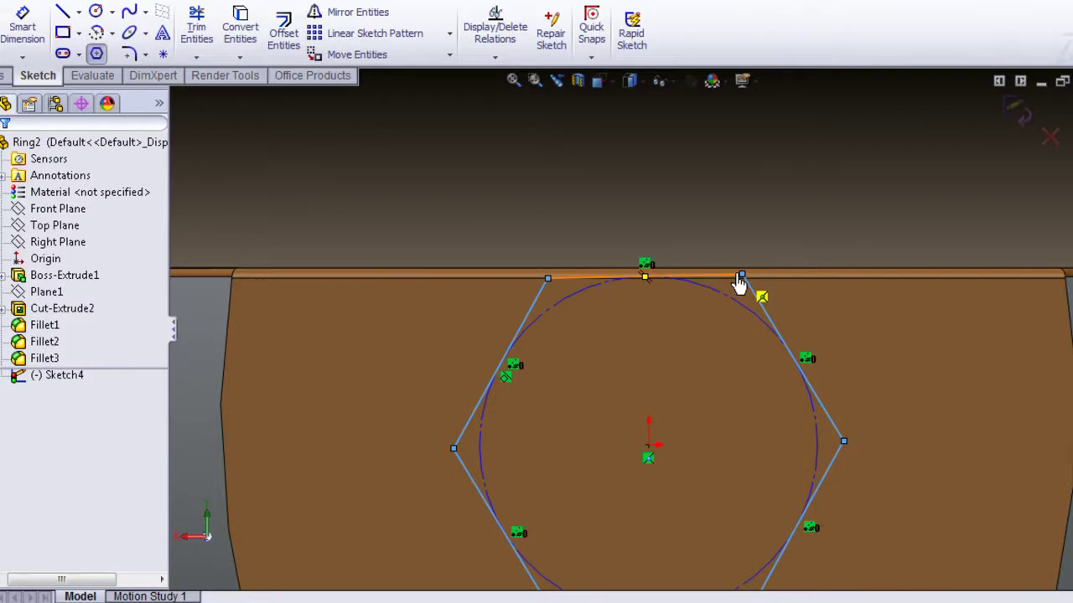
pyautogui.press('Escape')
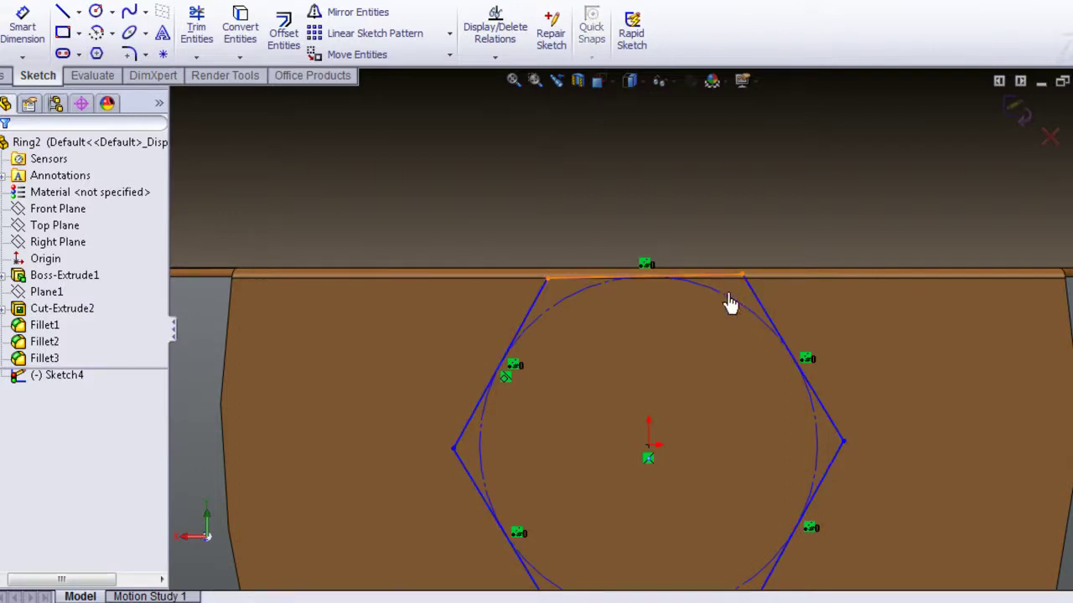
pyautogui.click(713, 276)
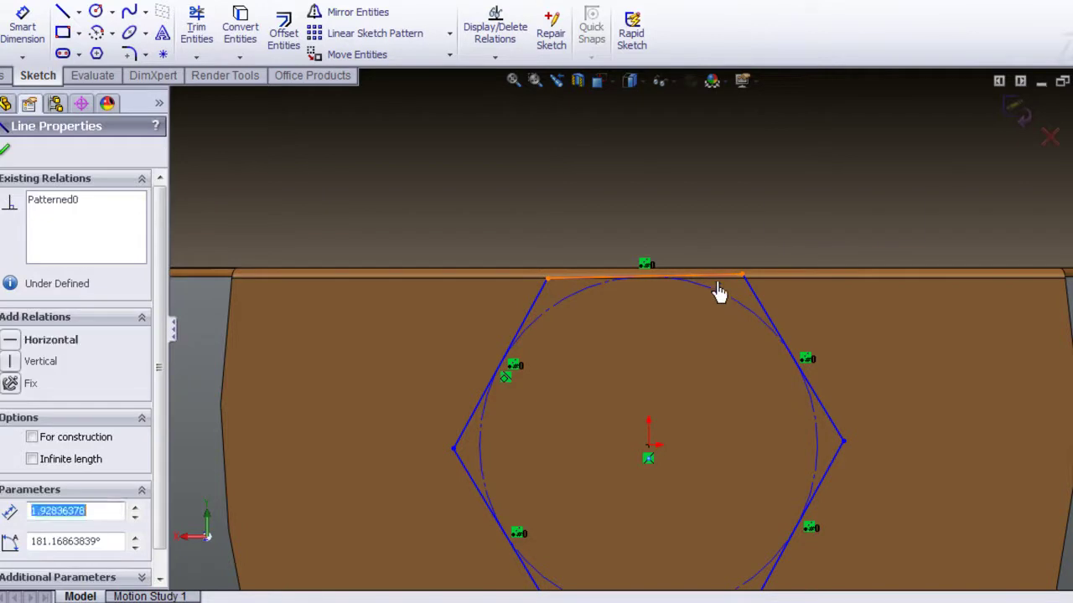
pyautogui.click(73, 344)
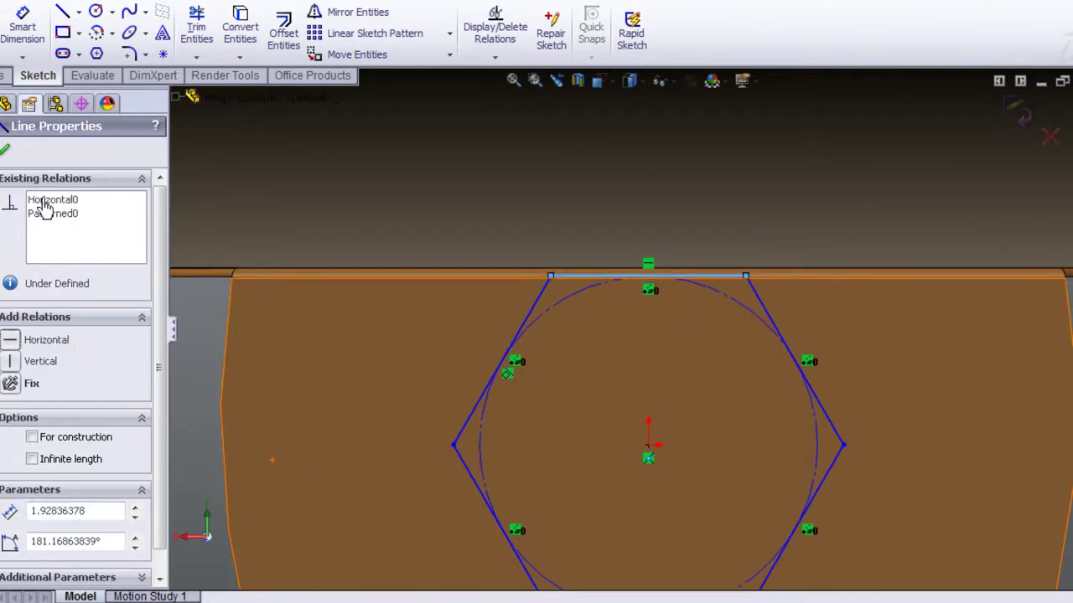
pyautogui.click(5, 153)
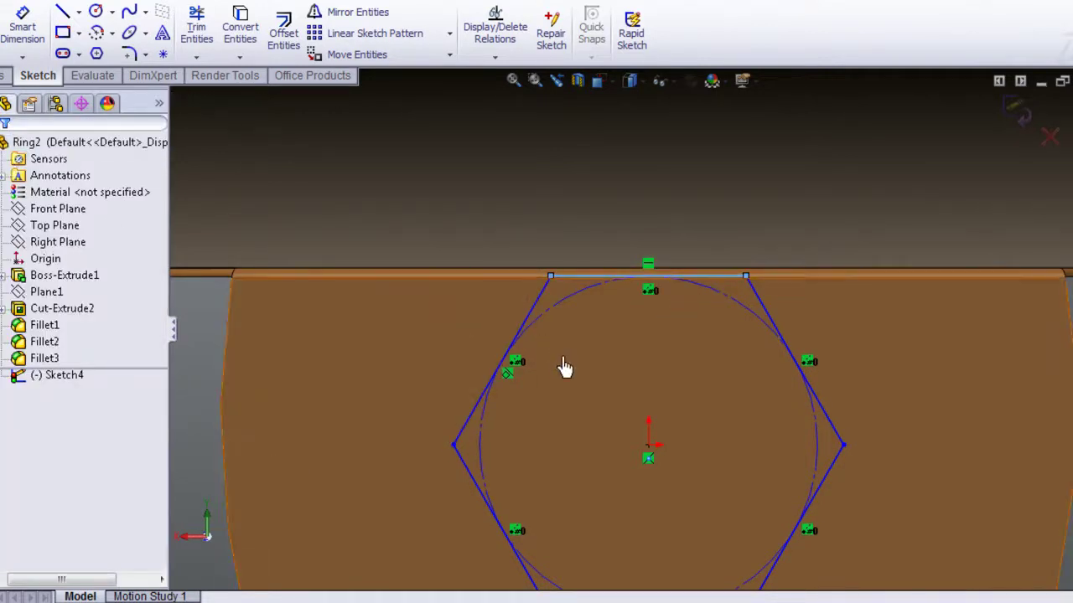
pyautogui.scroll(2, 564, 368)
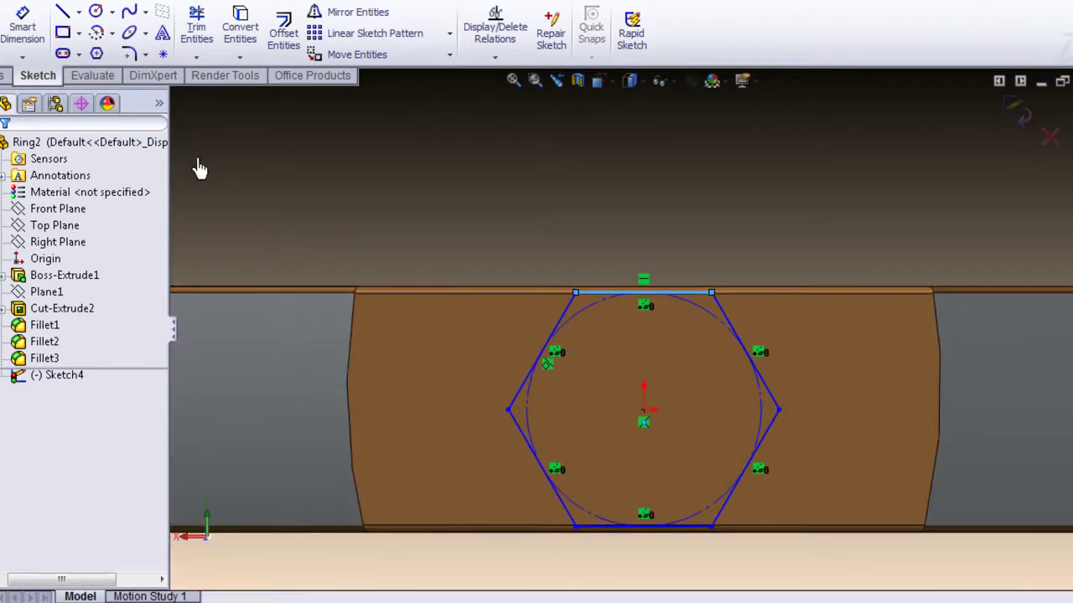
pyautogui.scroll(-1, 807, 302)
pyautogui.scroll(-1, 666, 296)
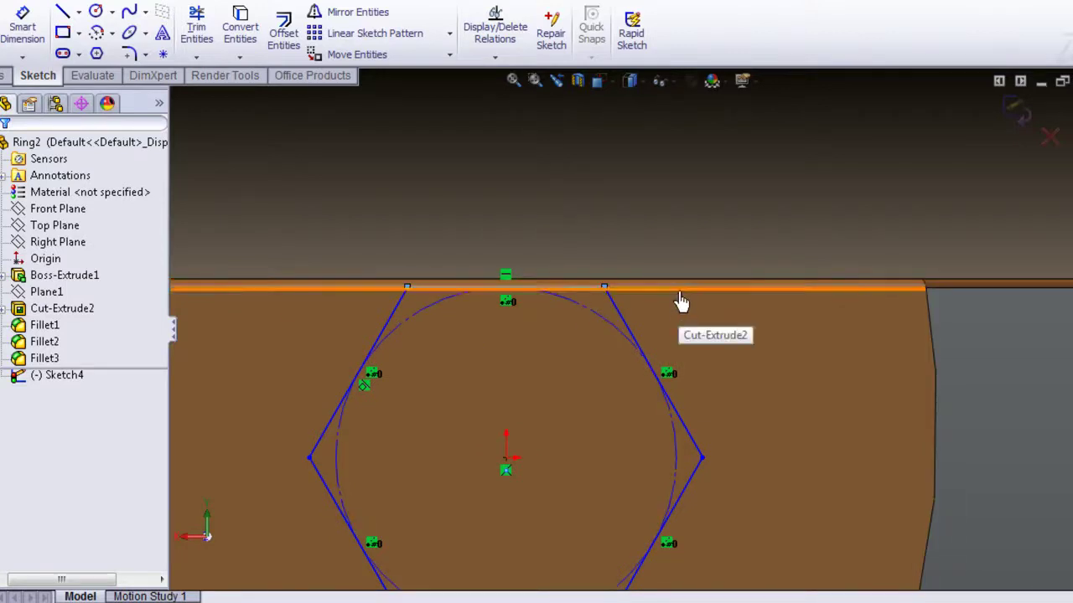
# Step: Make the hexagon's top side Collinear with the top face's edge
pyautogui.click(594, 306)
pyautogui.keyDown('ctrl'); pyautogui.click(604, 306); pyautogui.keyUp('ctrl')
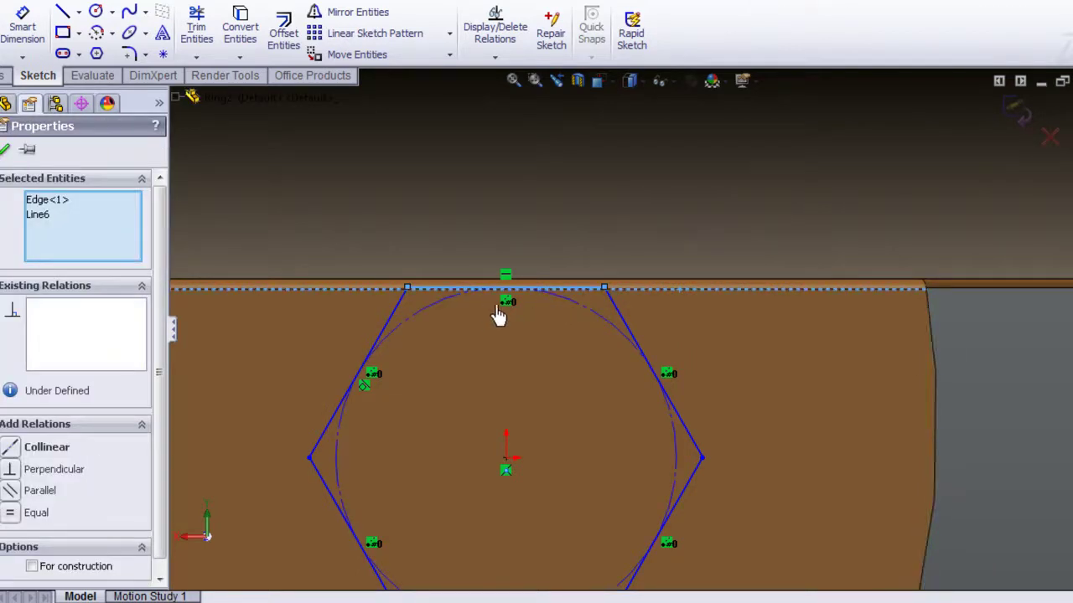
pyautogui.click(35, 456)
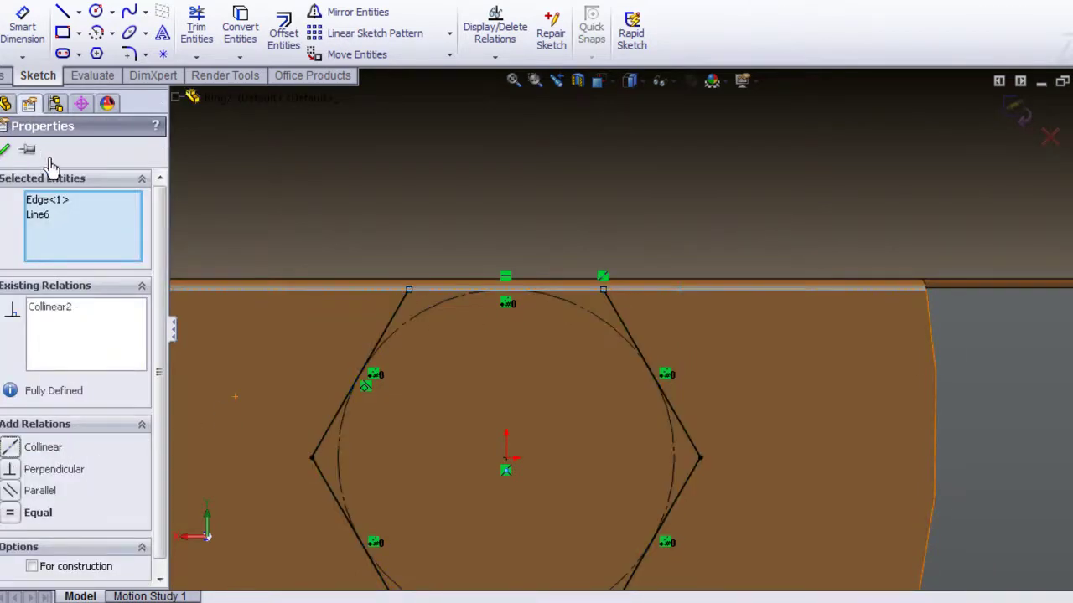
pyautogui.click(6, 151)
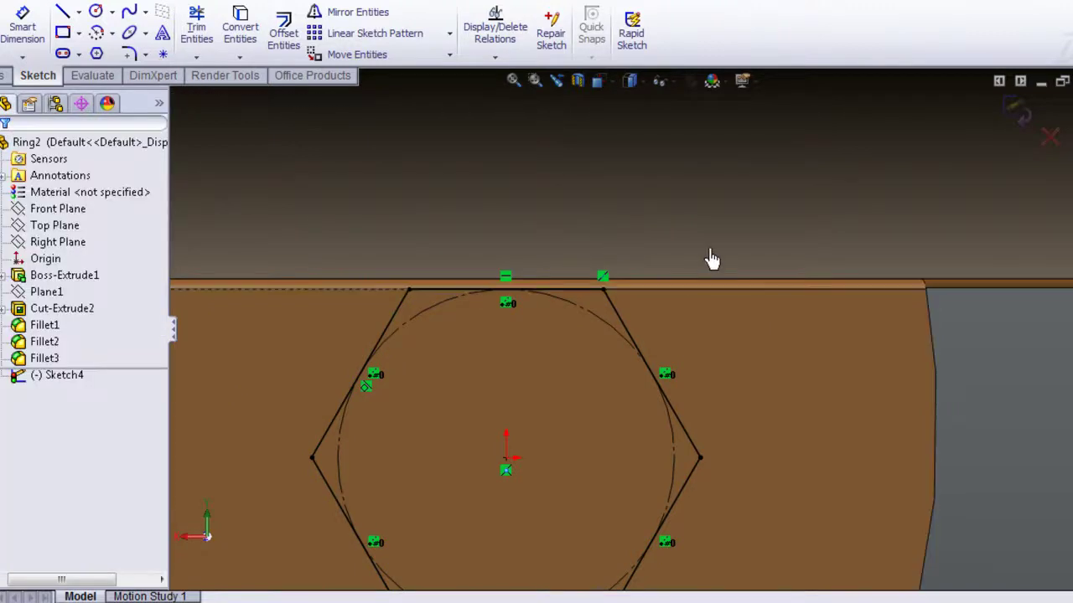
pyautogui.moveTo(709, 259); pyautogui.dragTo(692, 172, button='middle')
pyautogui.scroll(2, 683, 171)
pyautogui.scroll(3, 677, 180)
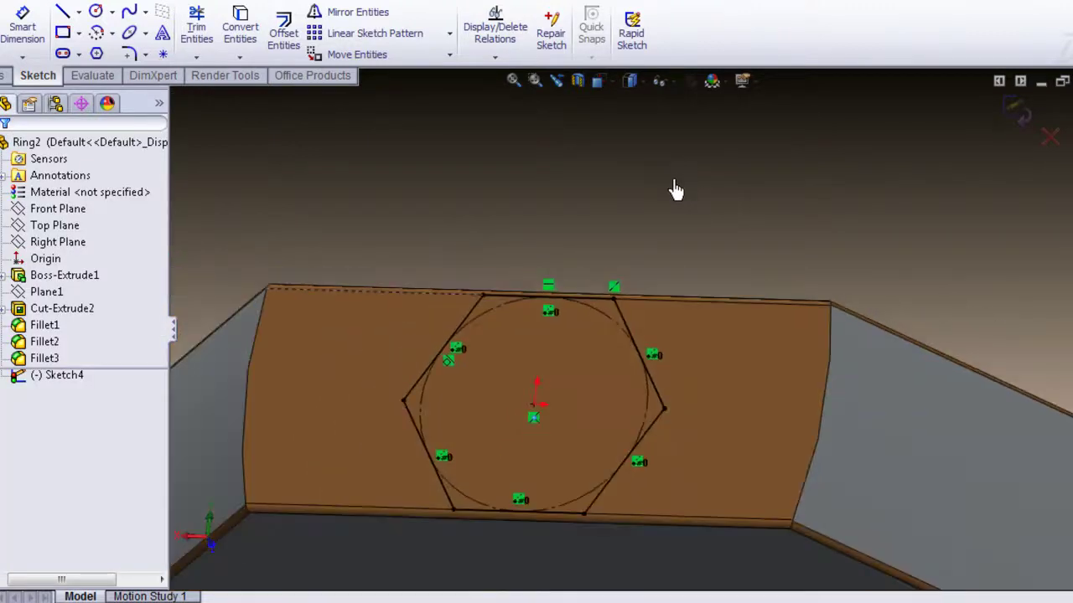
pyautogui.scroll(2, 570, 384)
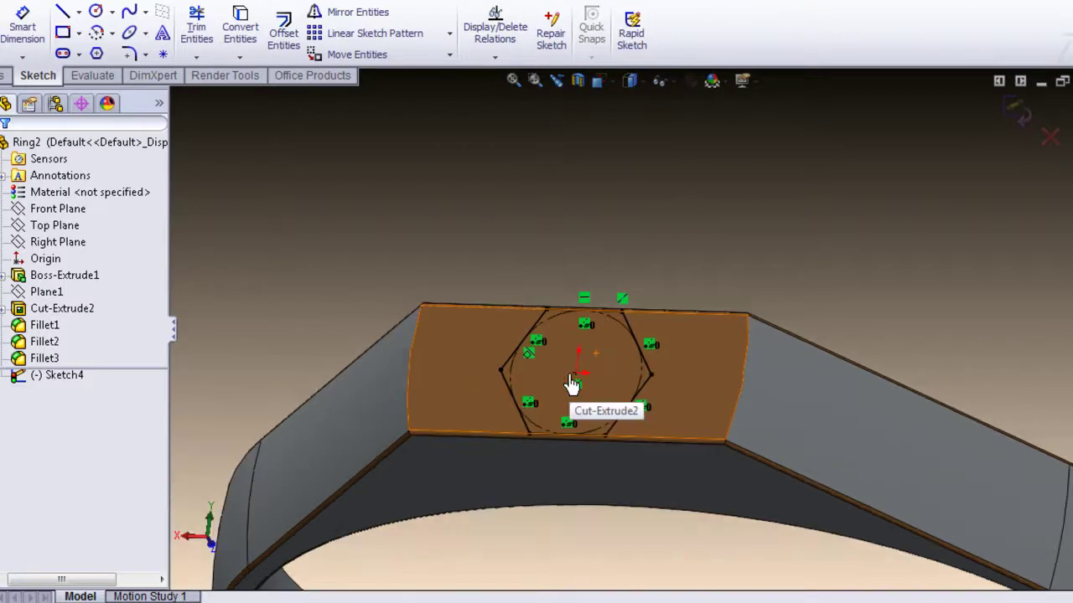
pyautogui.scroll(2, 566, 384)
pyautogui.moveTo(681, 256)
pyautogui.mouseDown(button='middle')
pyautogui.moveTo(684, 210)
pyautogui.moveTo(498, 149)
pyautogui.mouseUp(button='middle')
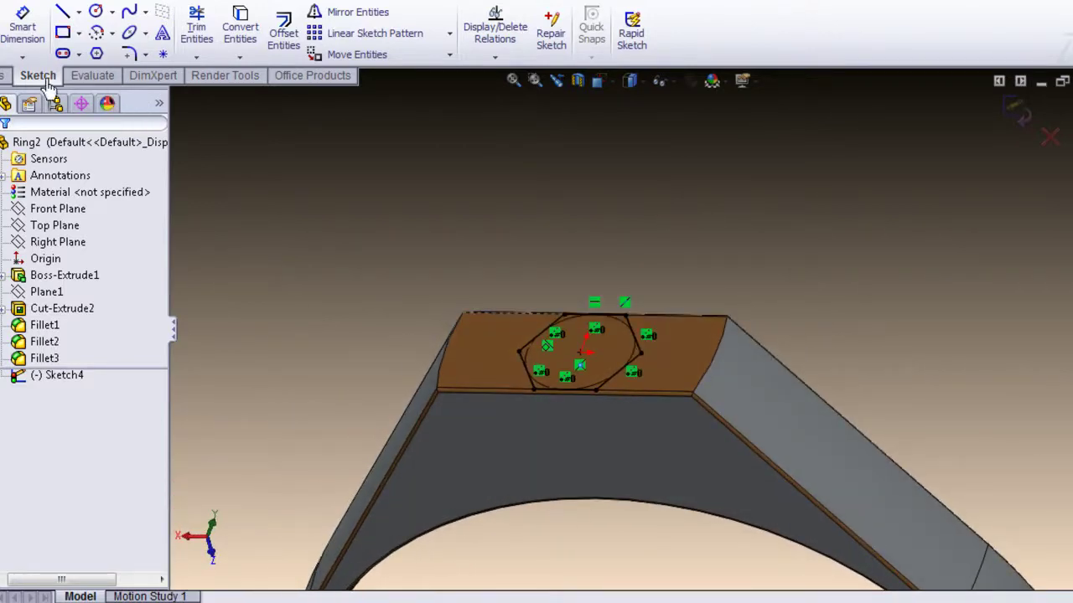
# Step: Enable Draft on the Blind 10.00mm cut-extrude of the hexagon
pyautogui.click(3, 75)
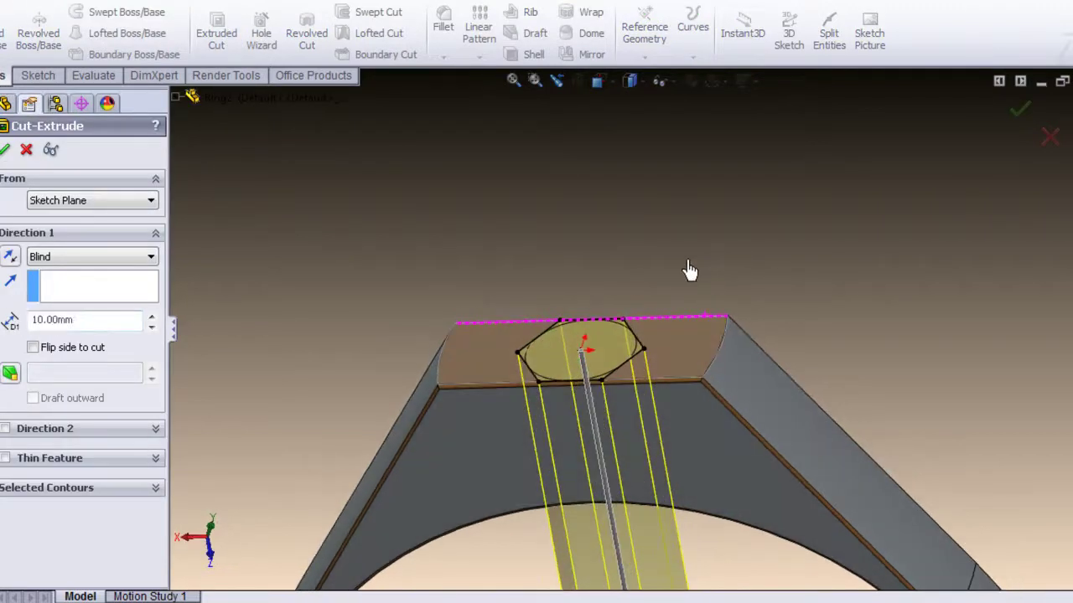
pyautogui.moveTo(687, 270); pyautogui.dragTo(687, 285, button='middle')
pyautogui.click(10, 375)
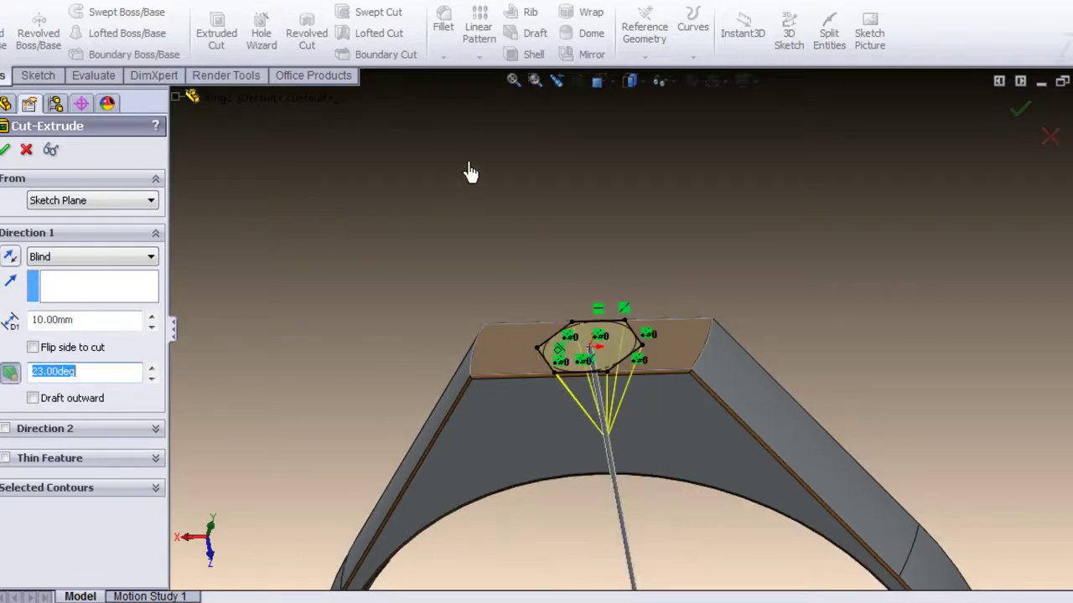
pyautogui.moveTo(470, 173); pyautogui.dragTo(472, 168, button='middle')
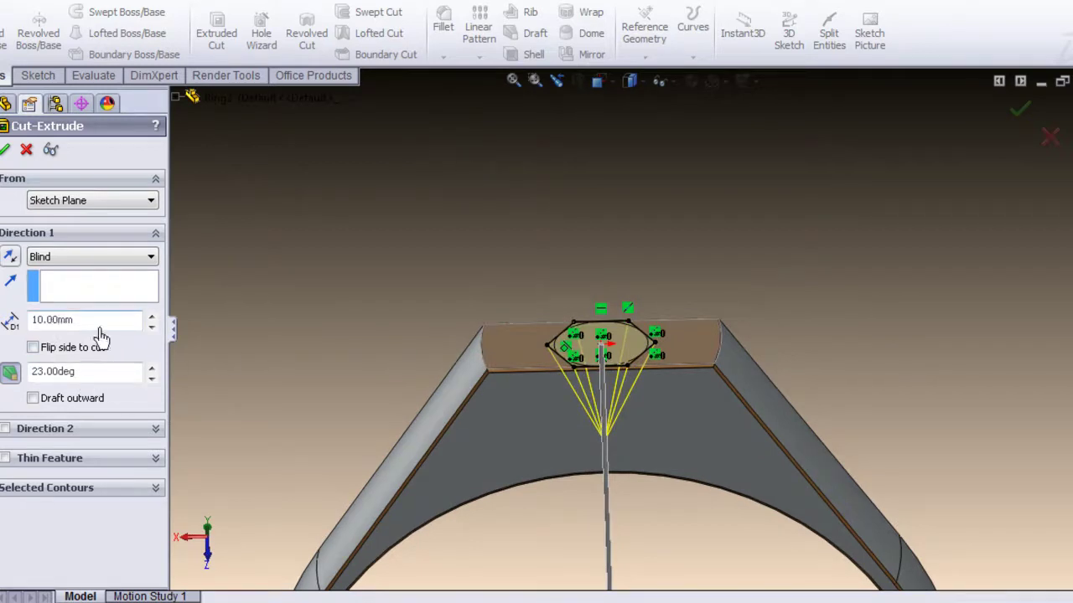
pyautogui.moveTo(414, 323); pyautogui.dragTo(425, 248, button='middle')
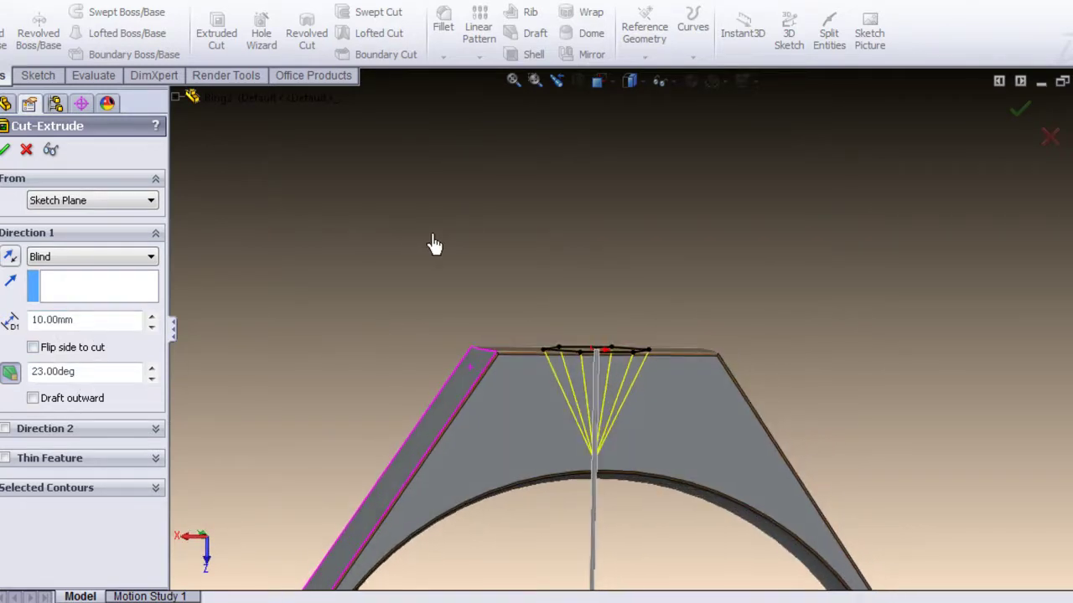
pyautogui.click(604, 559)
pyautogui.click(606, 558)
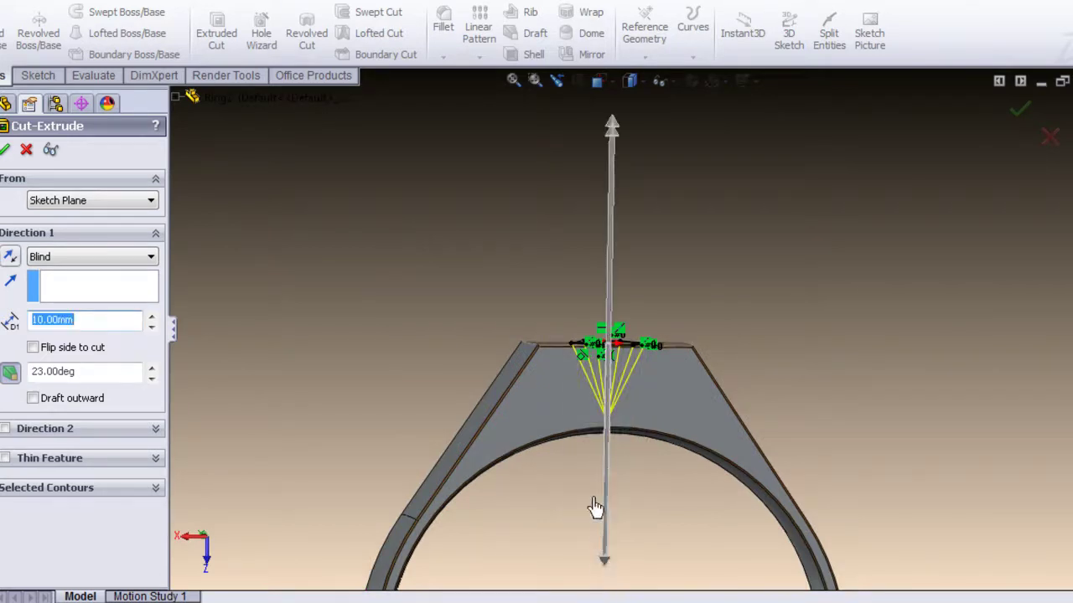
# Step: Try a 30° draft angle and inspect the tapered preview
pyautogui.click(125, 374)
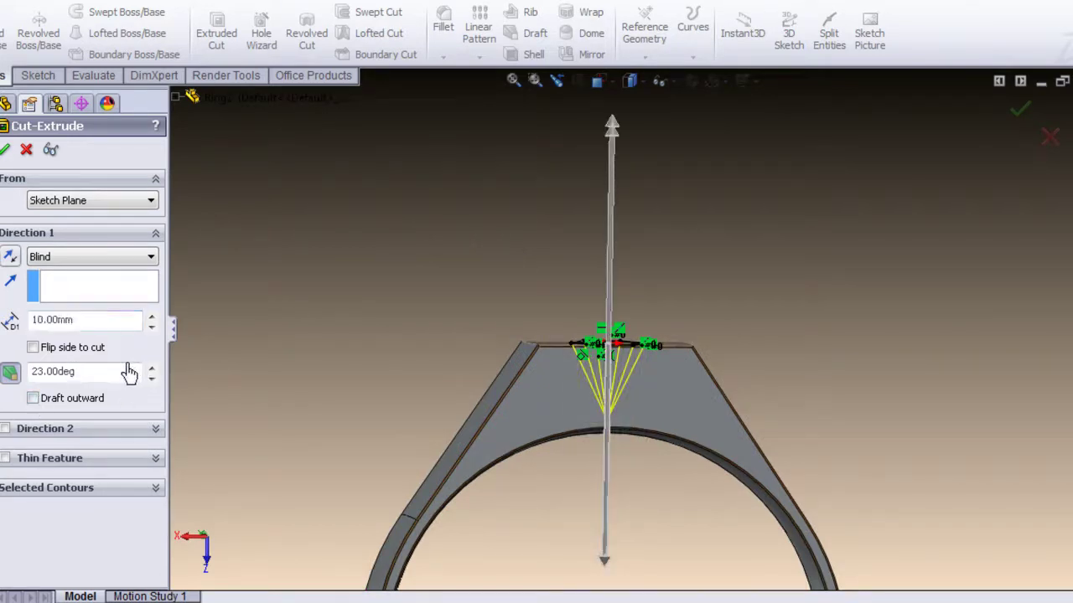
pyautogui.doubleClick(124, 377)
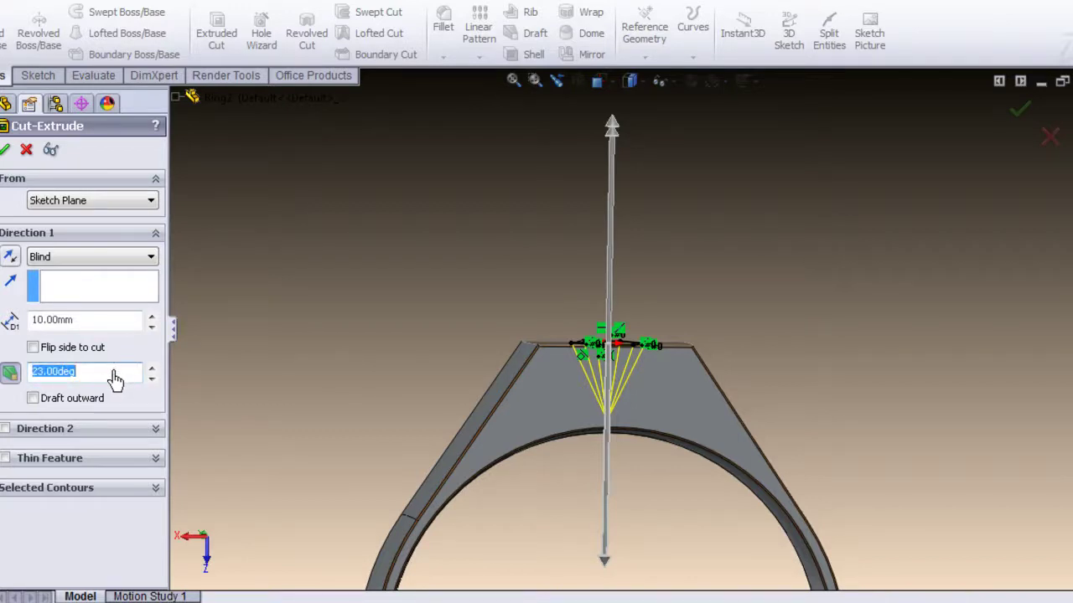
pyautogui.write('2')
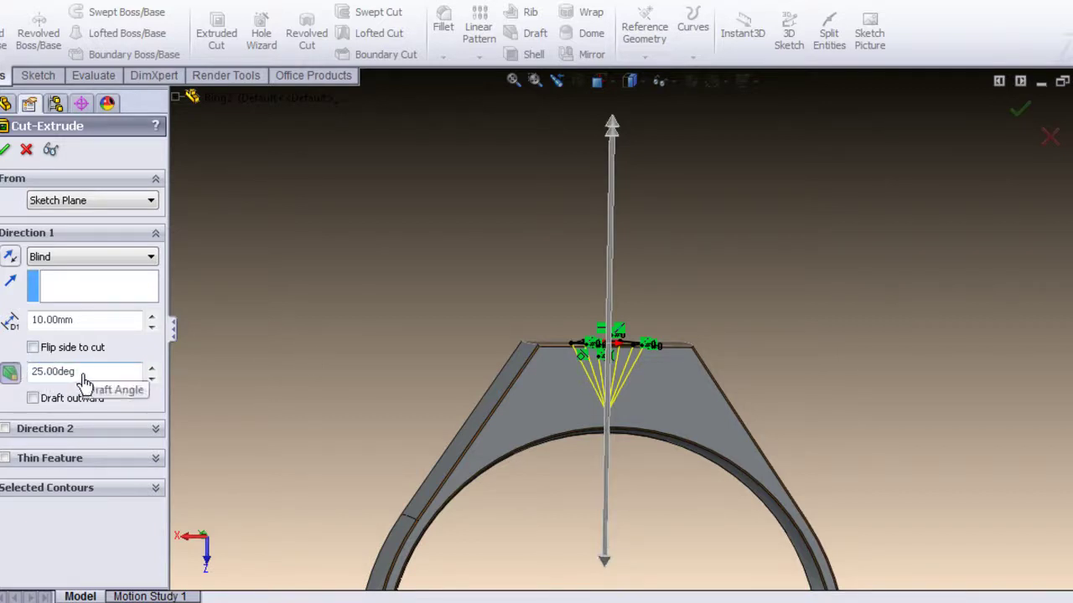
pyautogui.moveTo(74, 377); pyautogui.dragTo(49, 381)
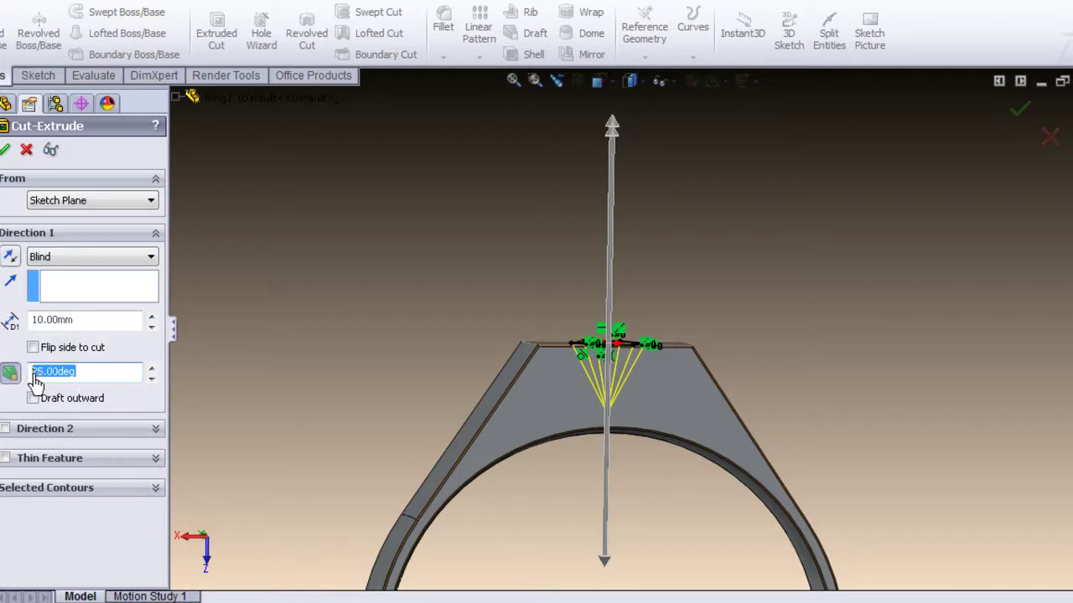
pyautogui.write('30')
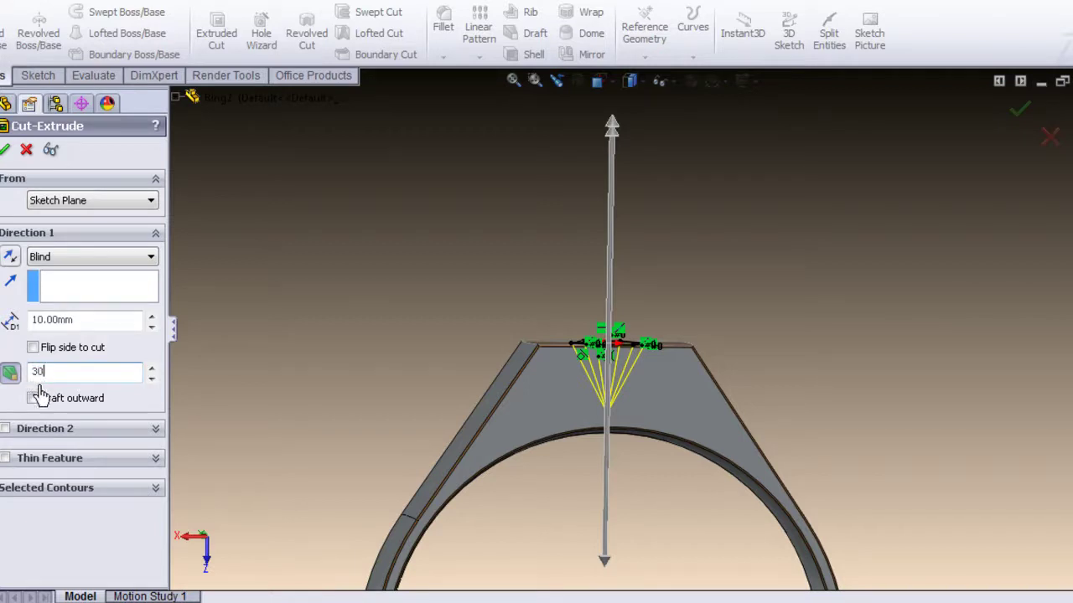
pyautogui.press('Return')
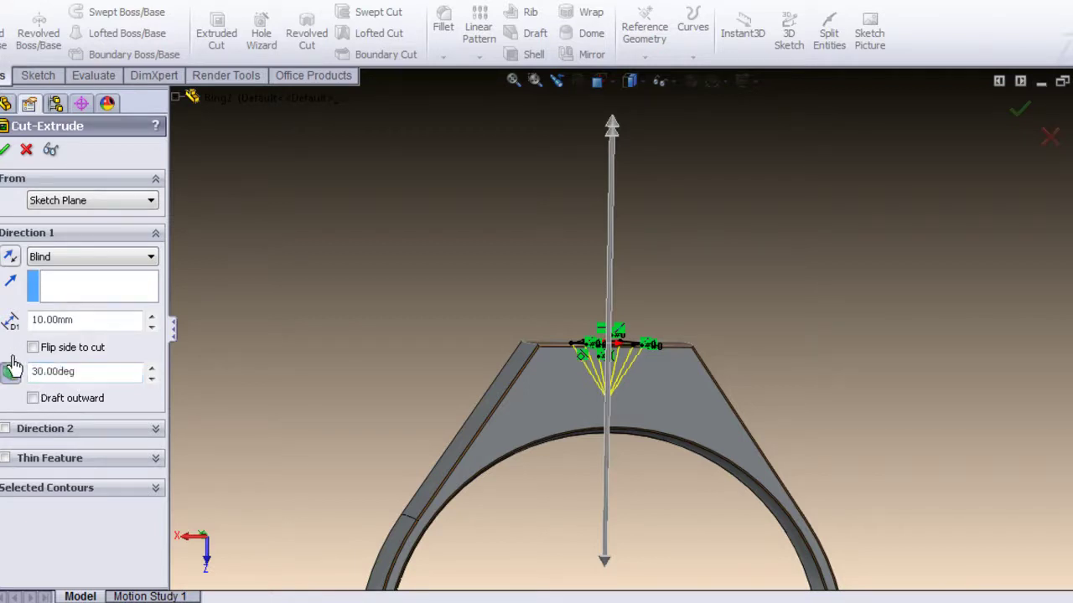
pyautogui.press('Down')
pyautogui.press('Right')
pyautogui.press('Right')
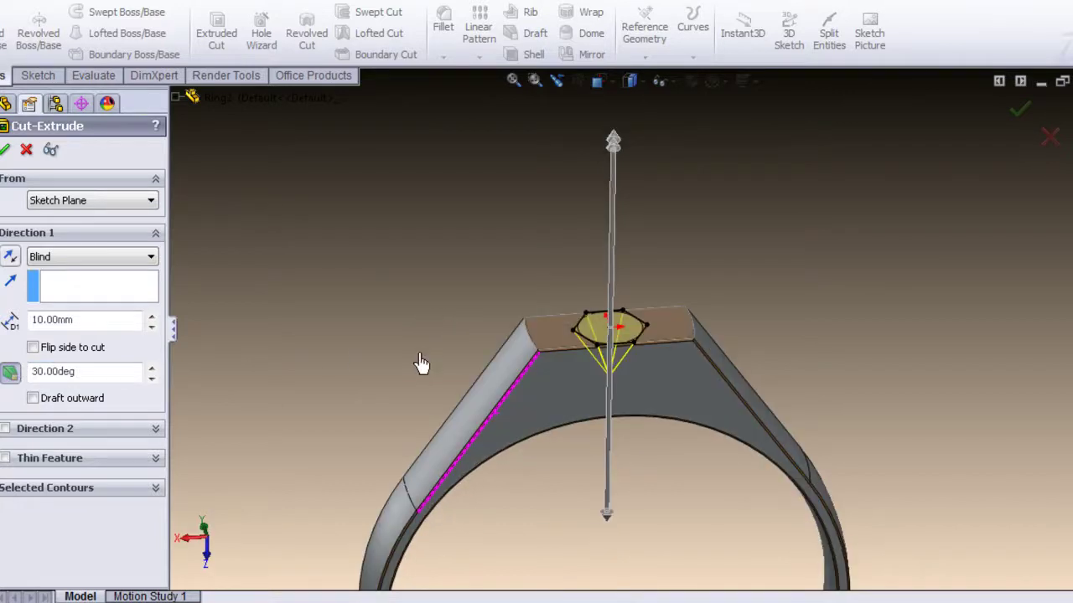
pyautogui.press('Left')
pyautogui.press('Left')
pyautogui.moveTo(419, 324); pyautogui.dragTo(411, 324, button='middle')
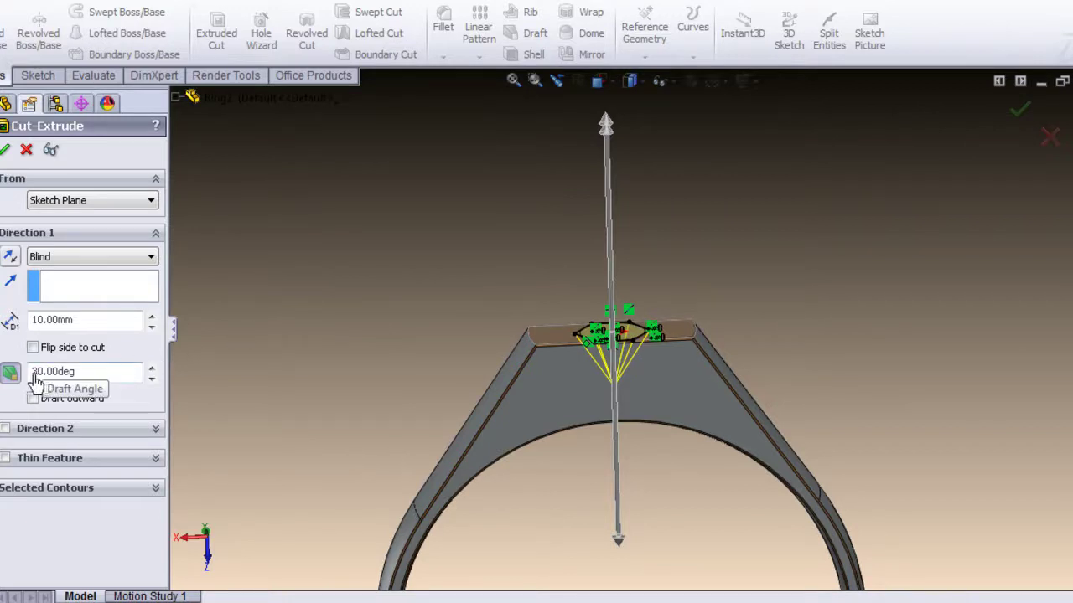
# Step: Change the draft angle to 28° and finish the tapered seat cut
pyautogui.moveTo(36, 381); pyautogui.dragTo(72, 379)
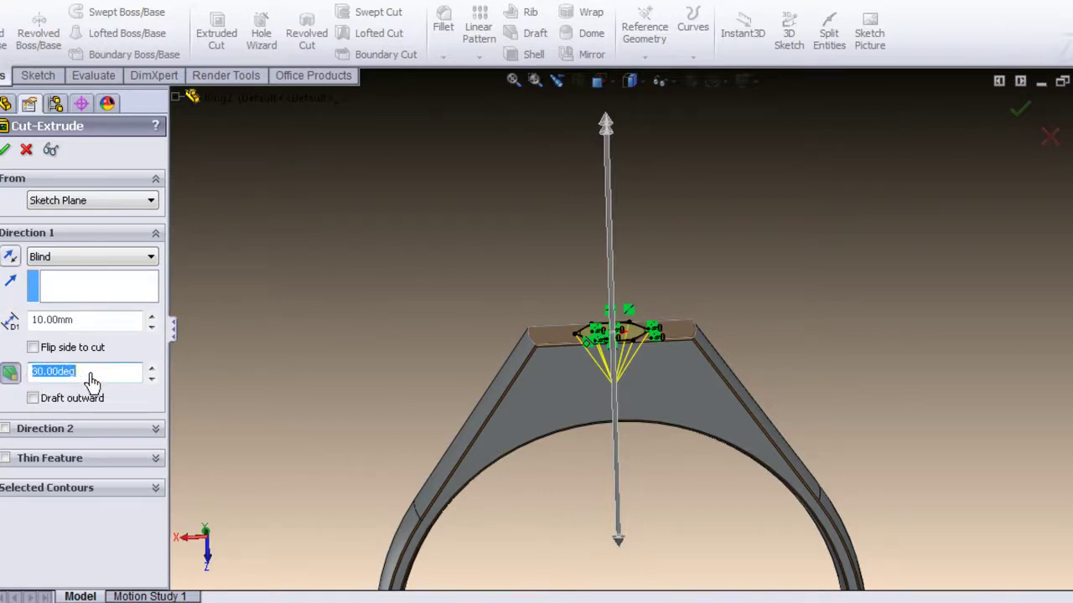
pyautogui.write('15')
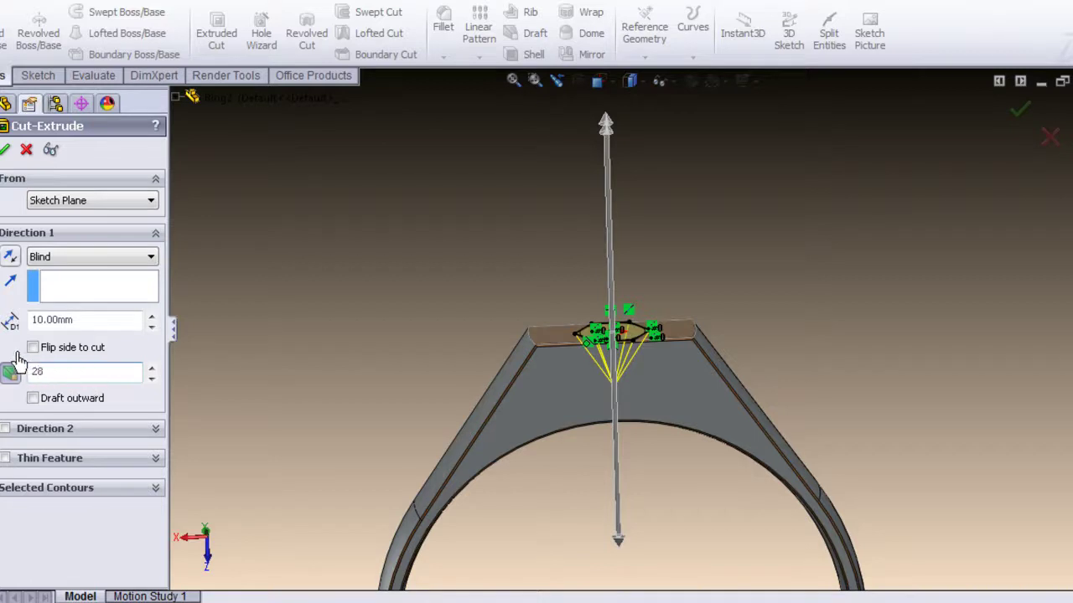
pyautogui.press('Return')
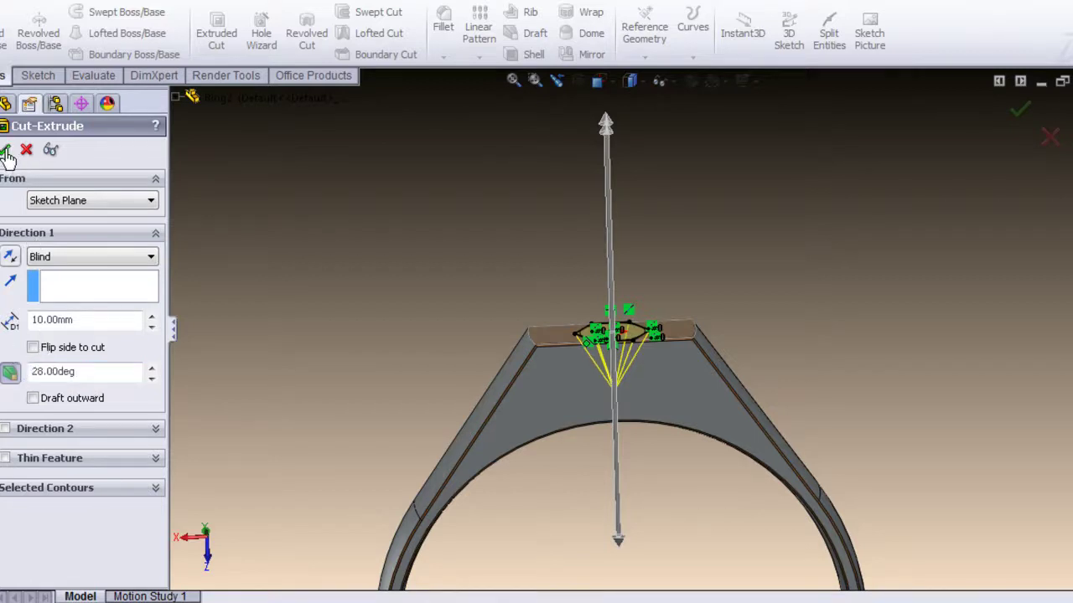
pyautogui.rightClick(359, 297)
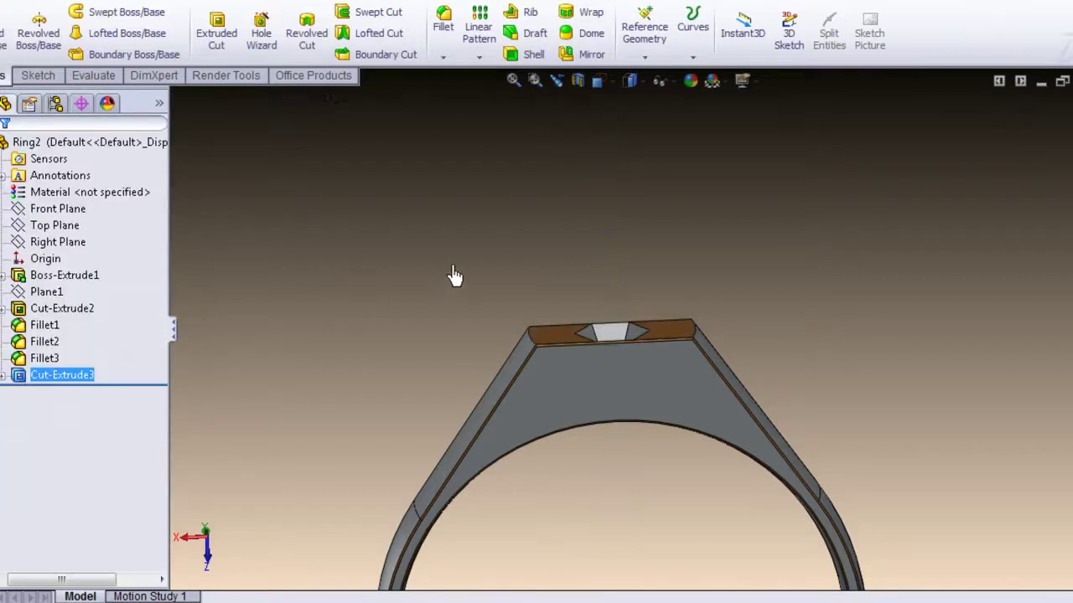
# Step: Create a new assembly and place Ring2 as its first component
pyautogui.moveTo(467, 261)
pyautogui.mouseDown(button='middle')
pyautogui.moveTo(464, 416)
pyautogui.moveTo(455, 374)
pyautogui.moveTo(505, 347)
pyautogui.moveTo(468, 350)
pyautogui.moveTo(455, 338)
pyautogui.mouseUp(button='middle')
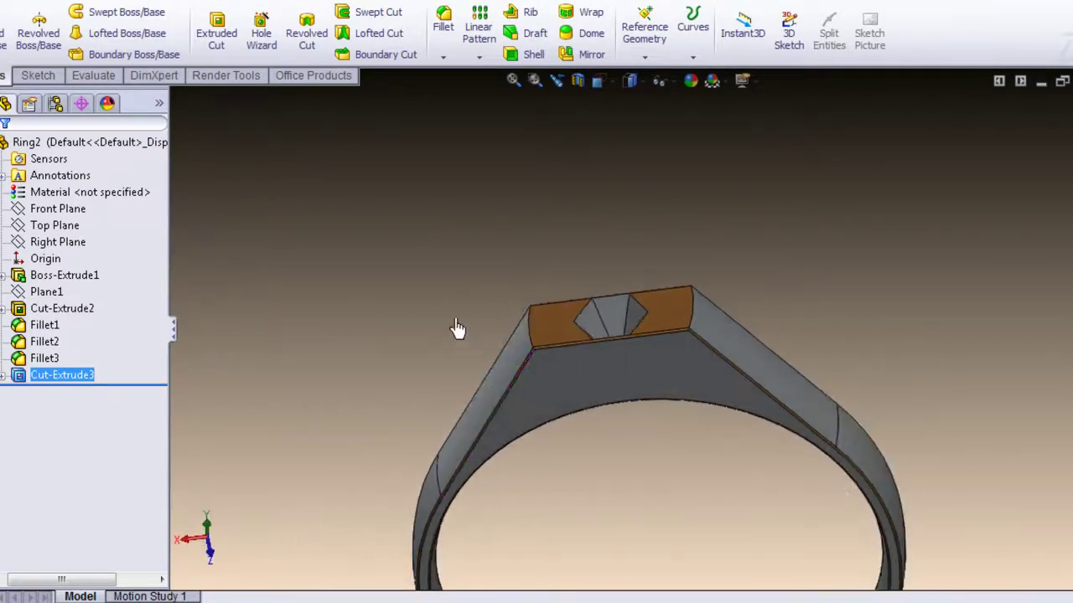
pyautogui.click(117, 2)
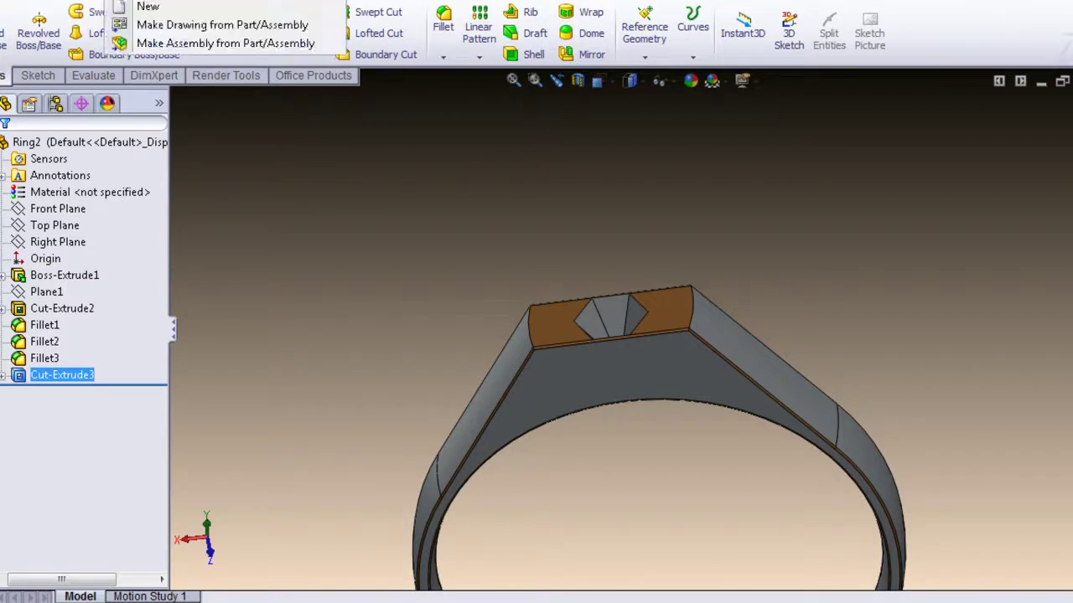
pyautogui.click(136, 6)
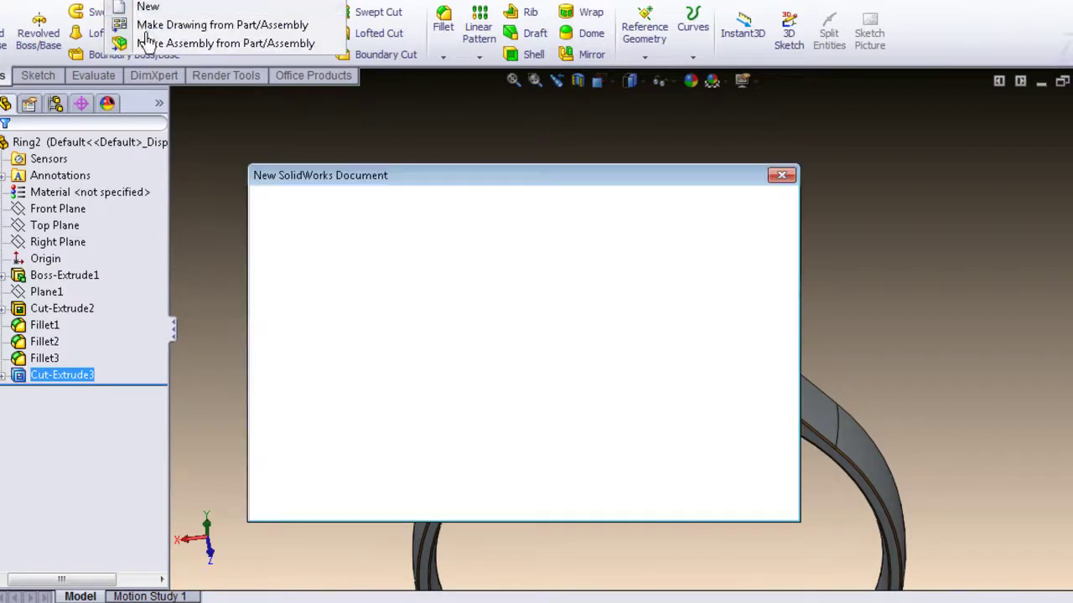
pyautogui.click(593, 503)
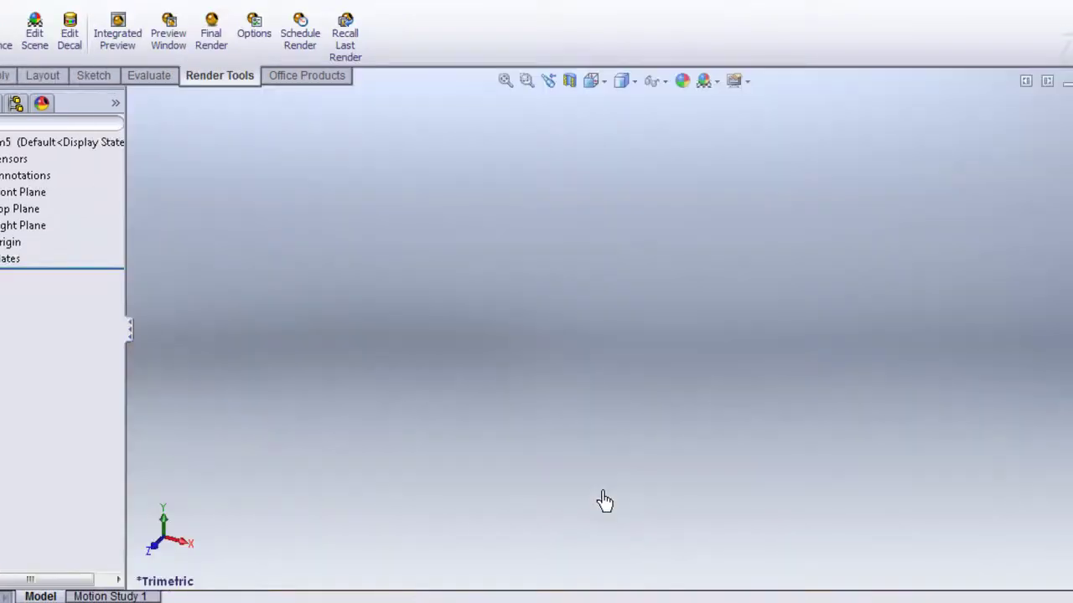
pyautogui.click(4, 406)
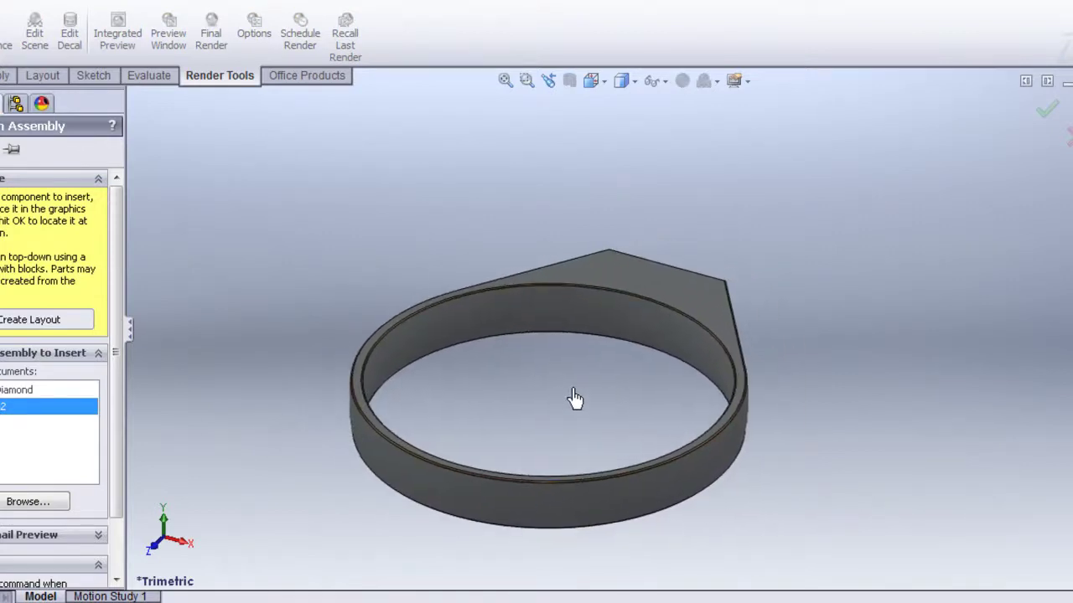
pyautogui.click(573, 399)
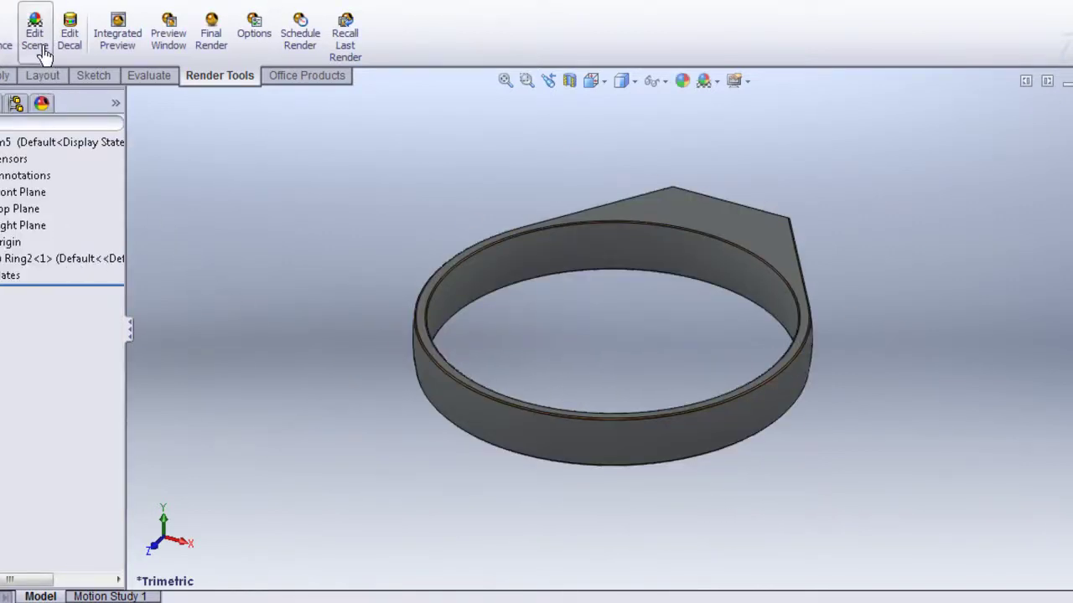
pyautogui.click(6, 76)
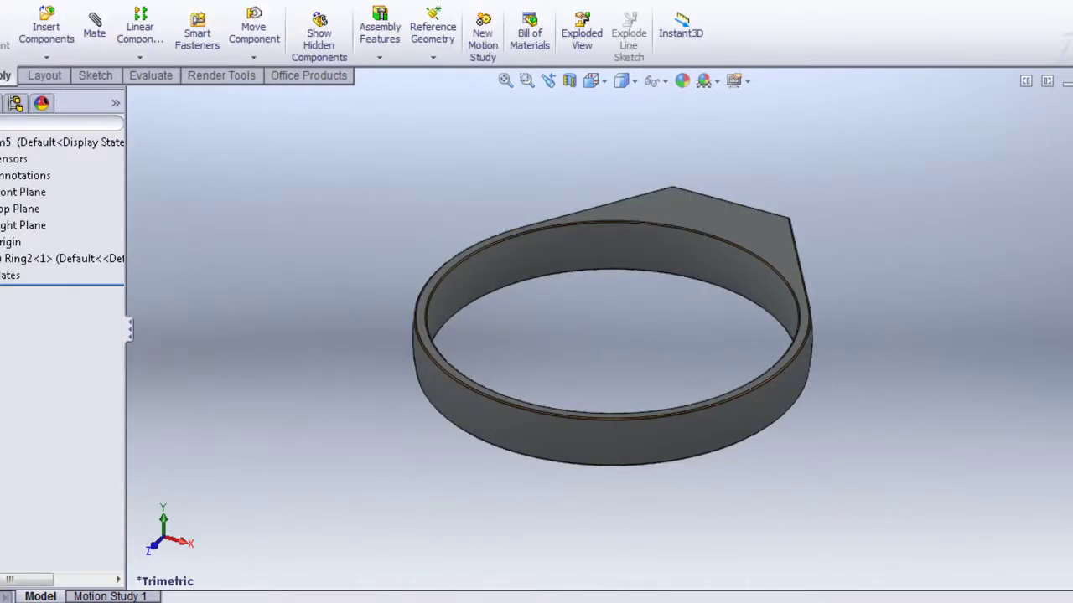
# Step: Insert the Diamond part beside the ring and select it
pyautogui.click(50, 38)
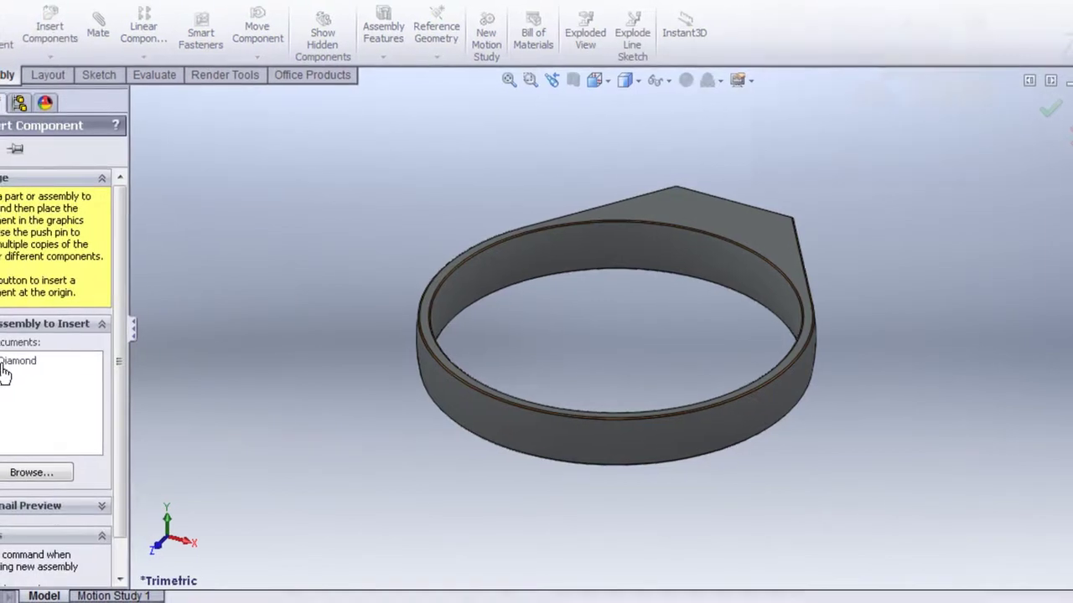
pyautogui.click(890, 248)
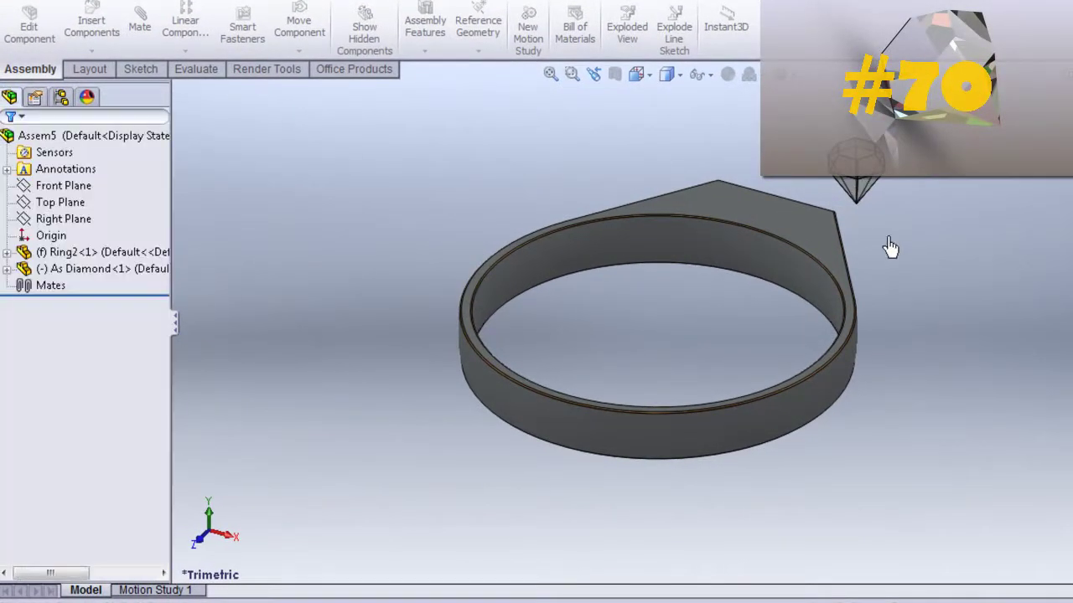
pyautogui.moveTo(890, 248)
pyautogui.mouseDown(button='middle')
pyautogui.moveTo(730, 179)
pyautogui.moveTo(604, 268)
pyautogui.moveTo(612, 307)
pyautogui.mouseUp(button='middle')
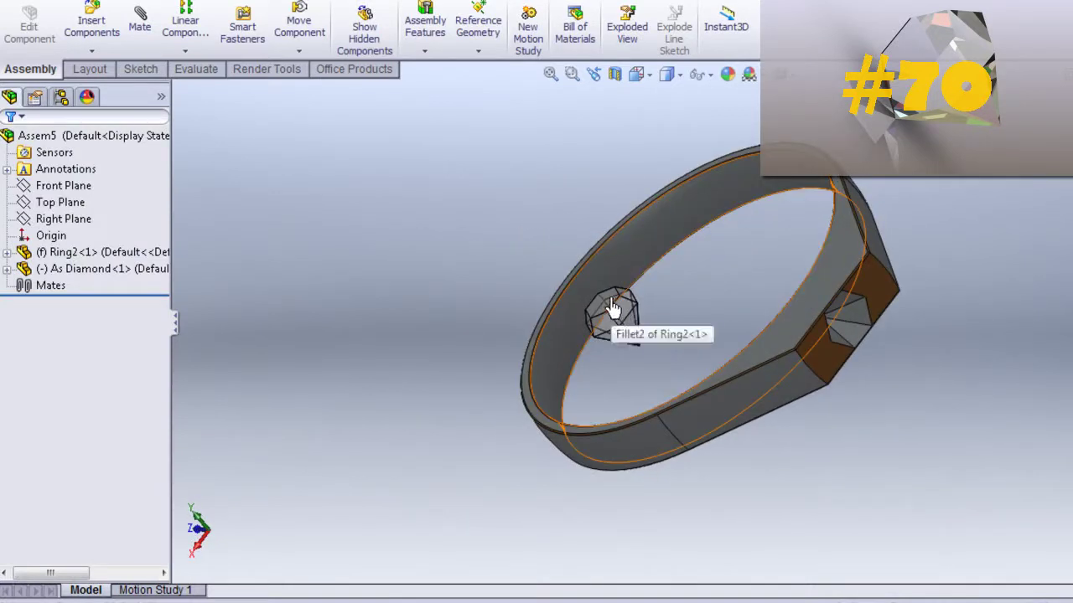
pyautogui.moveTo(419, 307); pyautogui.dragTo(437, 363, button='middle')
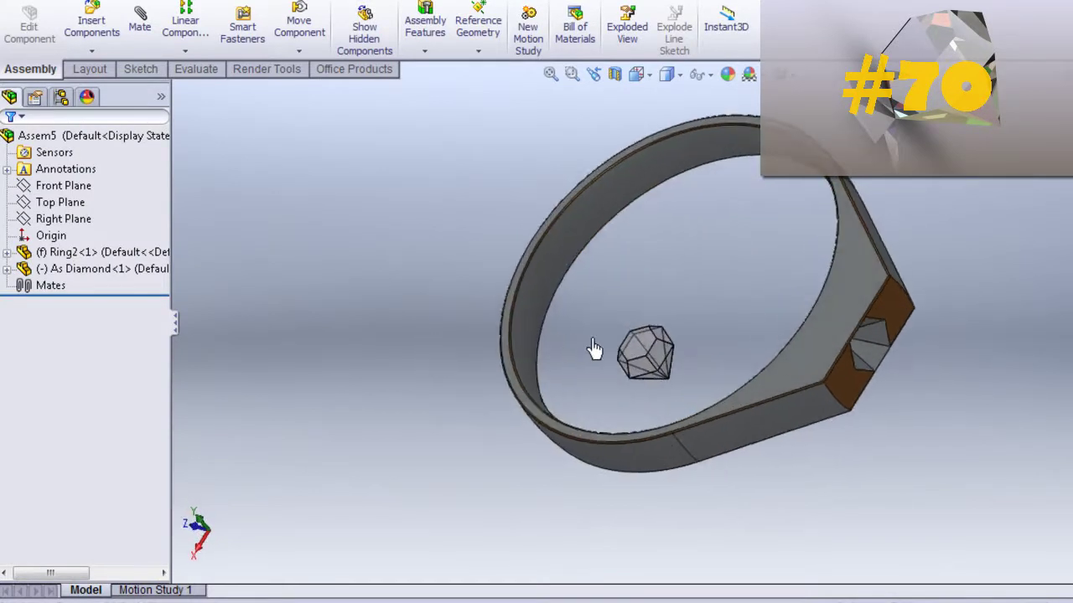
pyautogui.click(637, 358)
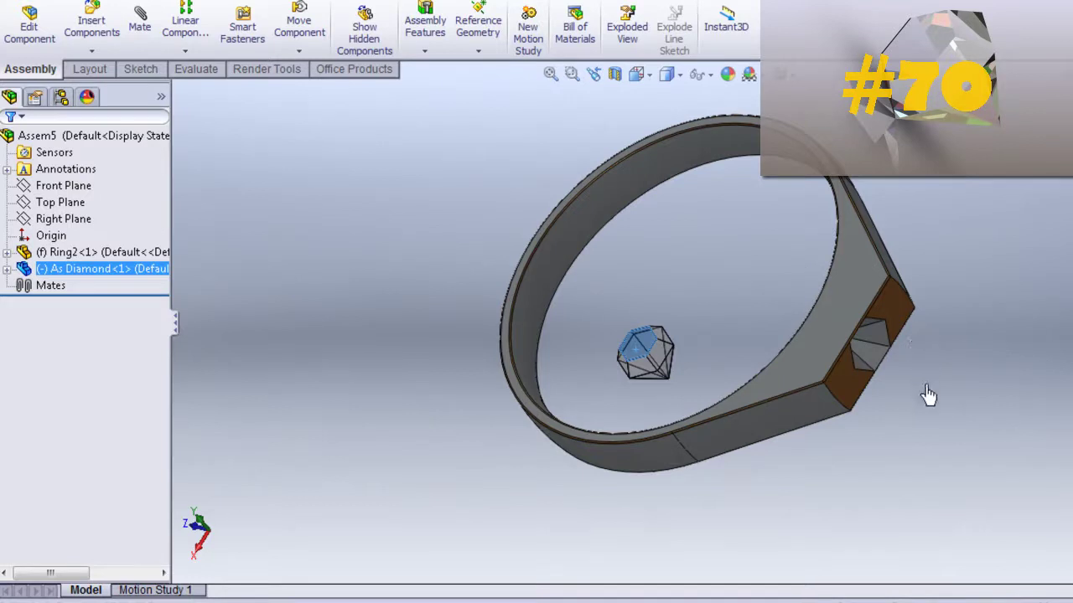
# Step: Begin a Mate with the ring's seat face, then undo the first parallel attempt
pyautogui.press('m')
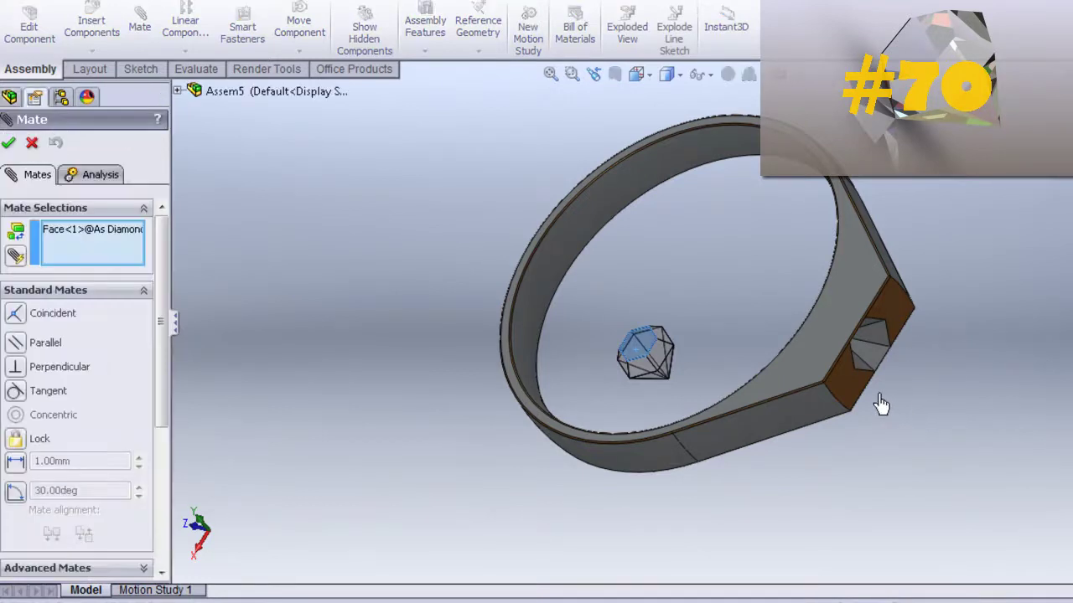
pyautogui.click(856, 398)
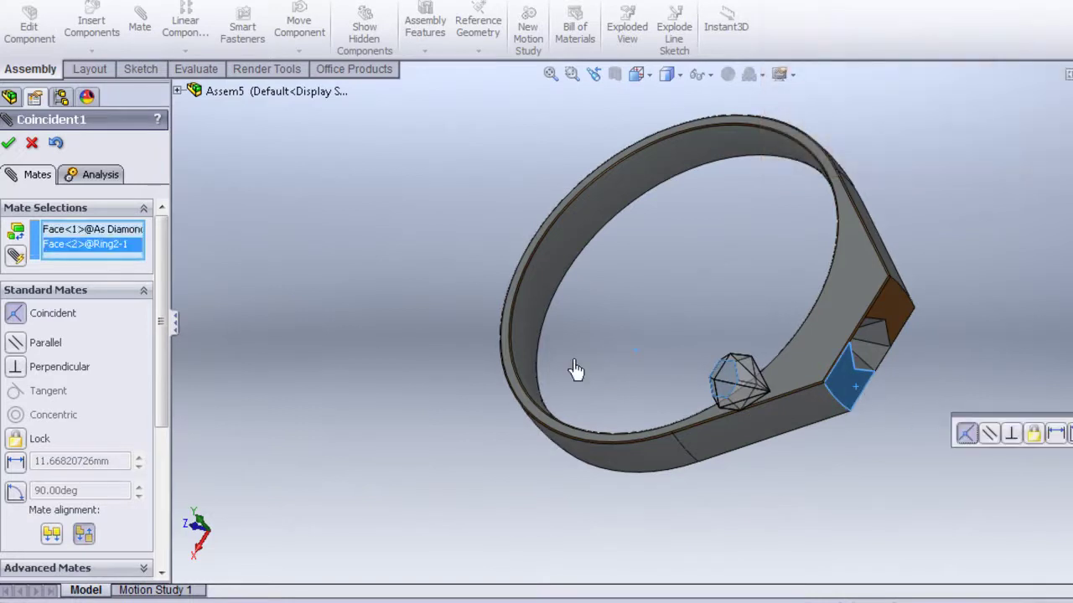
pyautogui.click(24, 343)
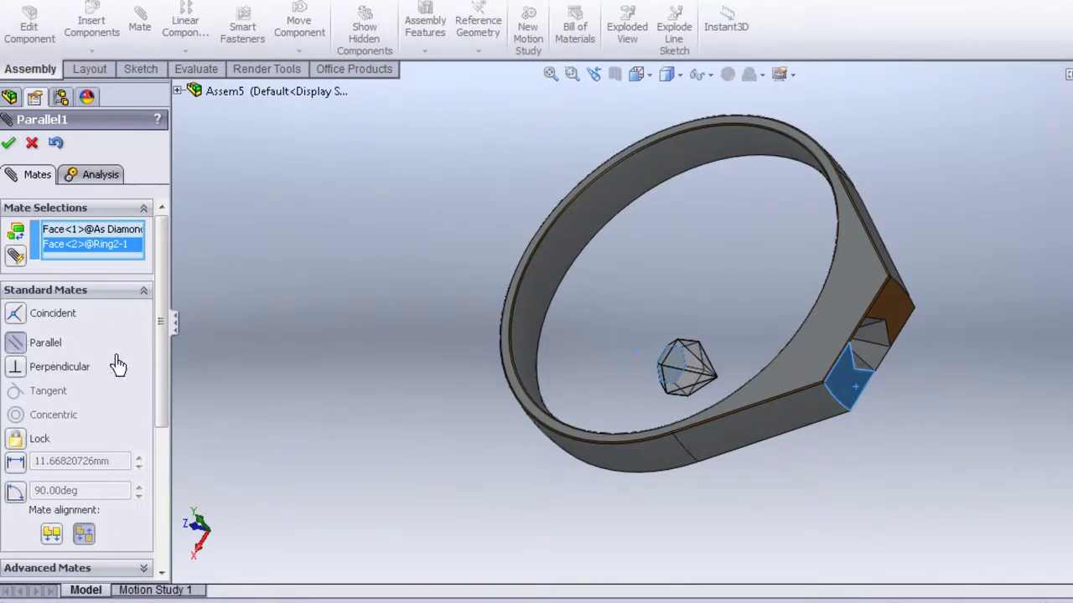
pyautogui.moveTo(910, 439)
pyautogui.mouseDown(button='middle')
pyautogui.moveTo(845, 275)
pyautogui.moveTo(785, 223)
pyautogui.moveTo(796, 247)
pyautogui.mouseUp(button='middle')
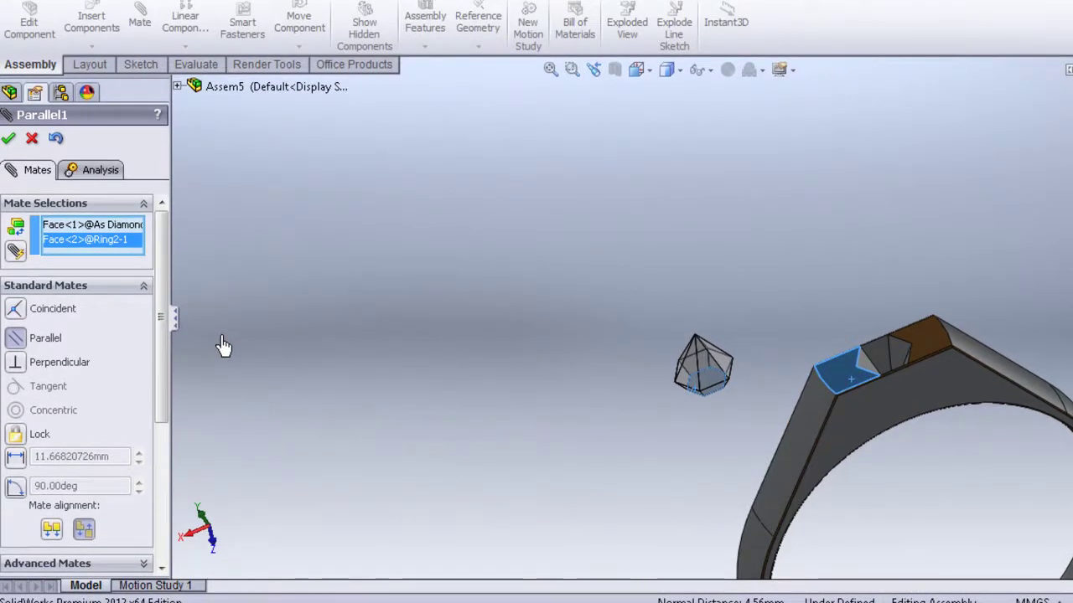
pyautogui.moveTo(799, 303); pyautogui.dragTo(843, 427, button='middle')
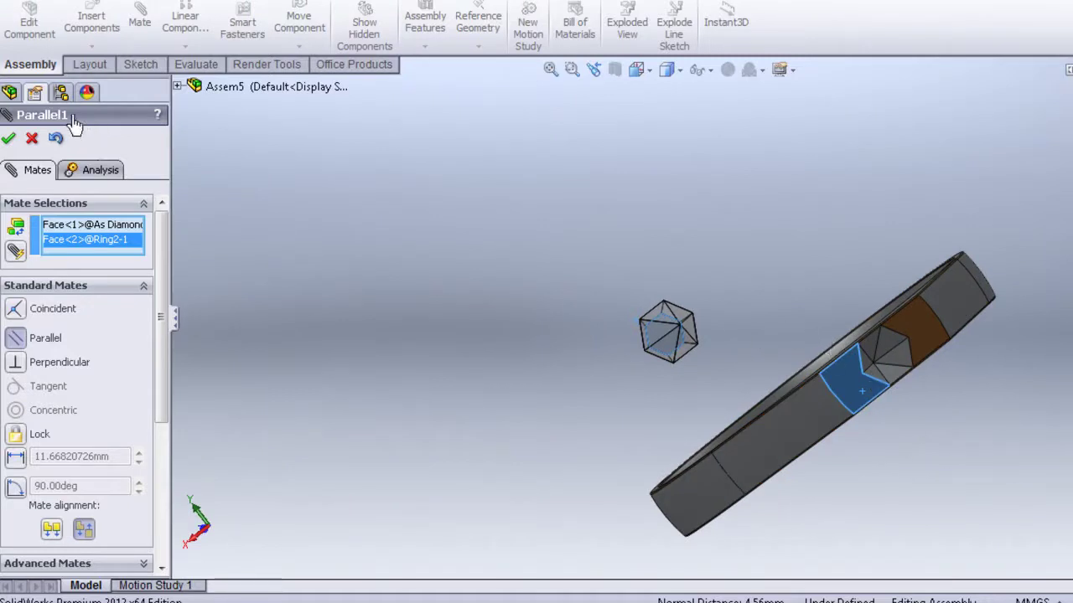
pyautogui.click(55, 140)
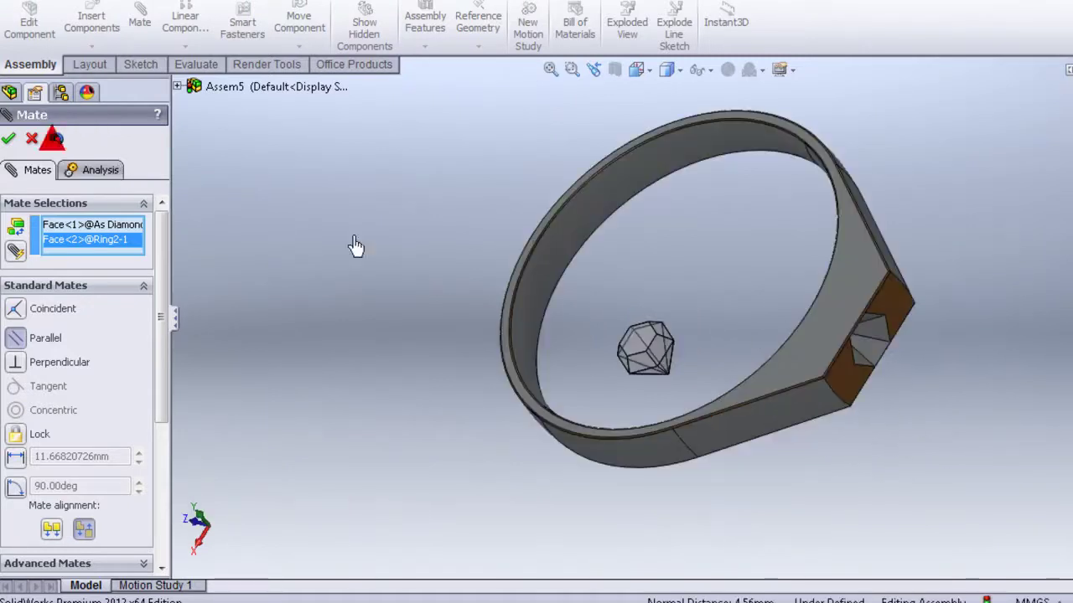
# Step: Mate a diamond face parallel to the ring's seat face with flipped alignment
pyautogui.click(649, 350)
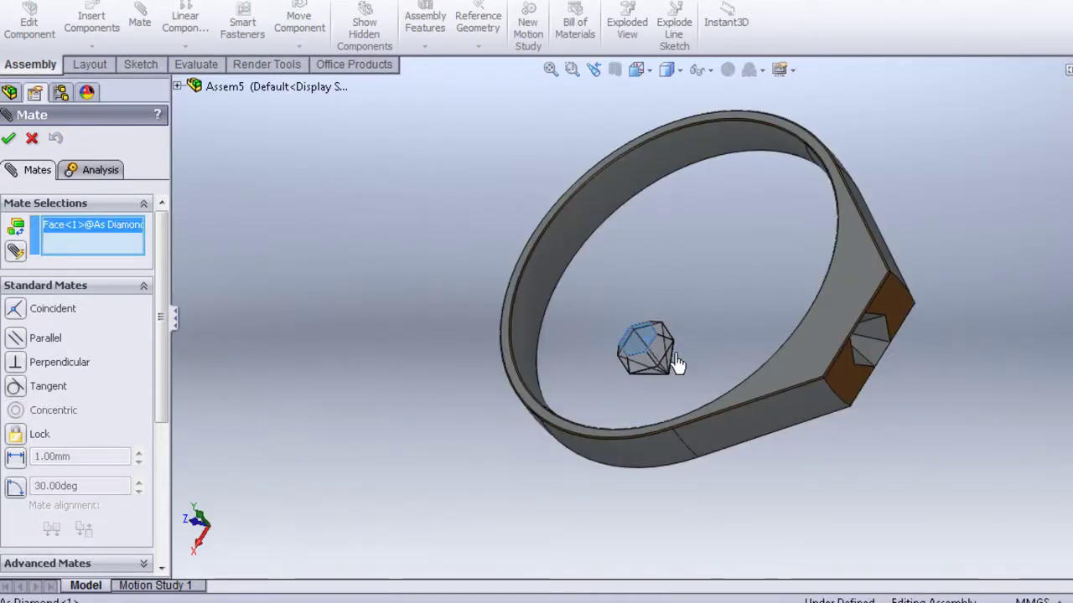
pyautogui.click(842, 394)
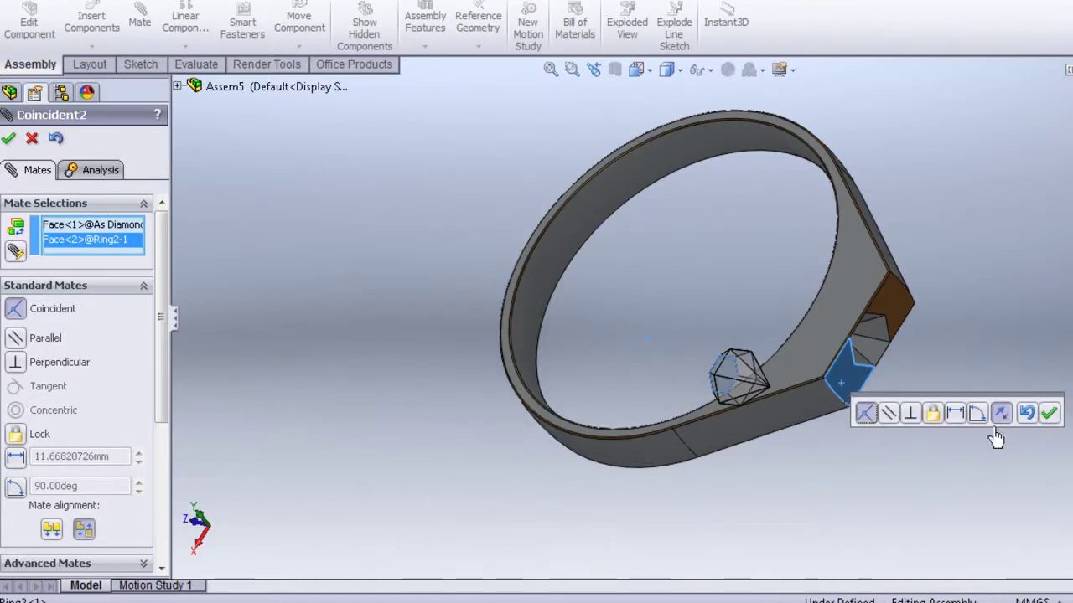
pyautogui.click(888, 413)
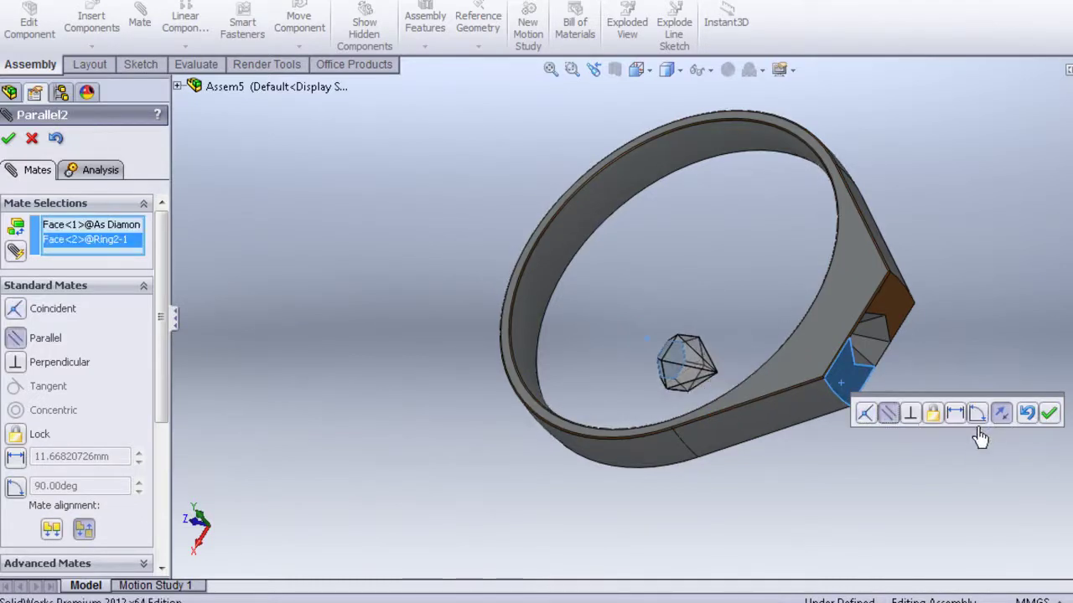
pyautogui.press('Down')
pyautogui.press('Down')
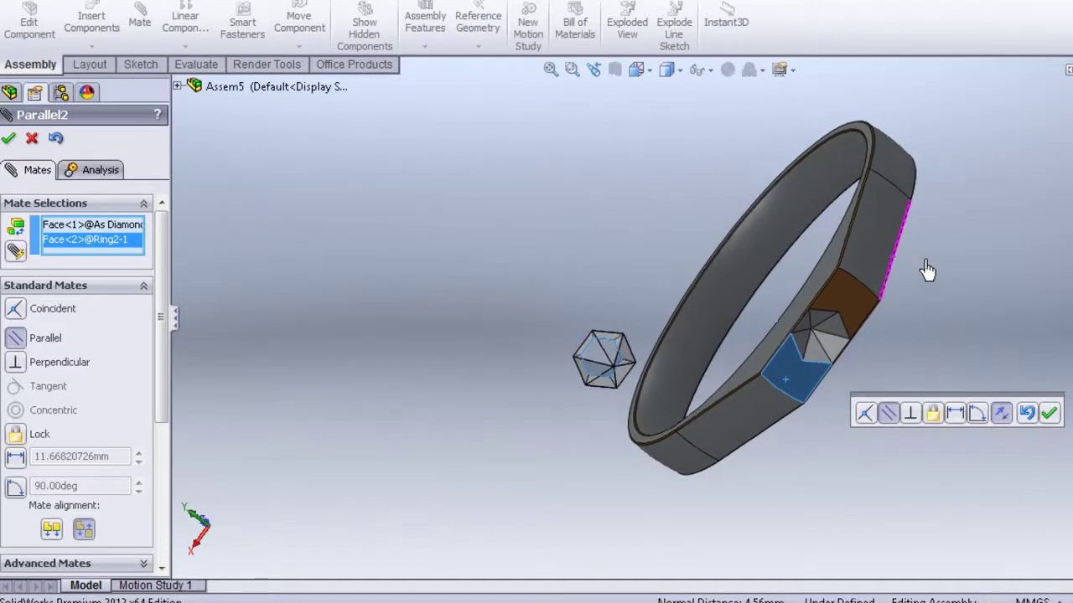
pyautogui.press('Down')
pyautogui.press('Down')
pyautogui.press('Down')
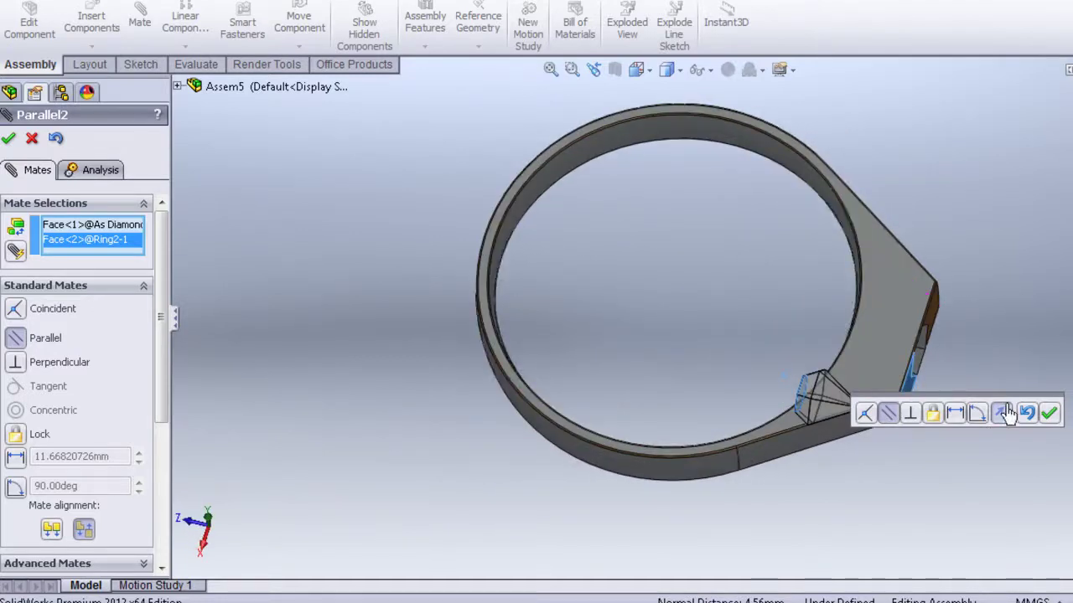
pyautogui.click(1003, 411)
pyautogui.click(1049, 414)
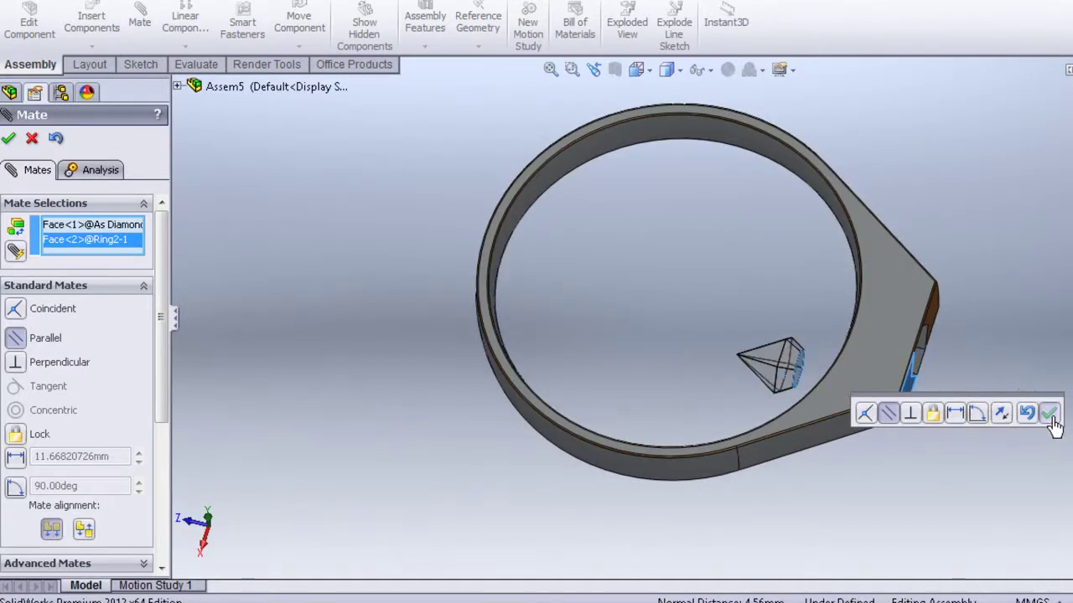
pyautogui.press('Left')
pyautogui.press('Left')
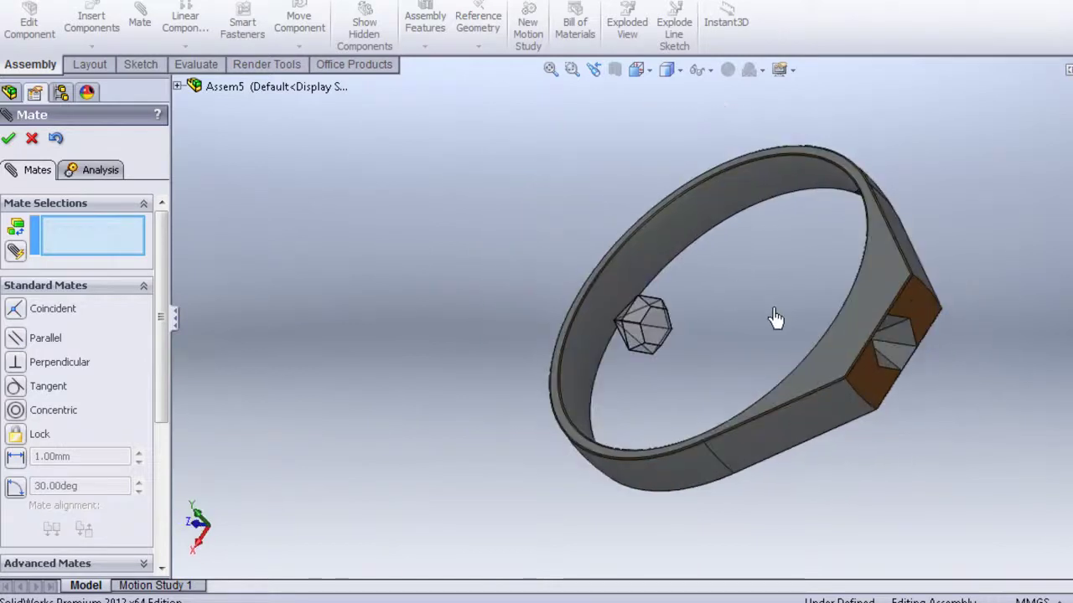
pyautogui.press('Left')
# Step: Drag the diamond next to the ring's hexagonal seat opening
pyautogui.scroll(-2, 833, 326)
pyautogui.scroll(-3, 881, 361)
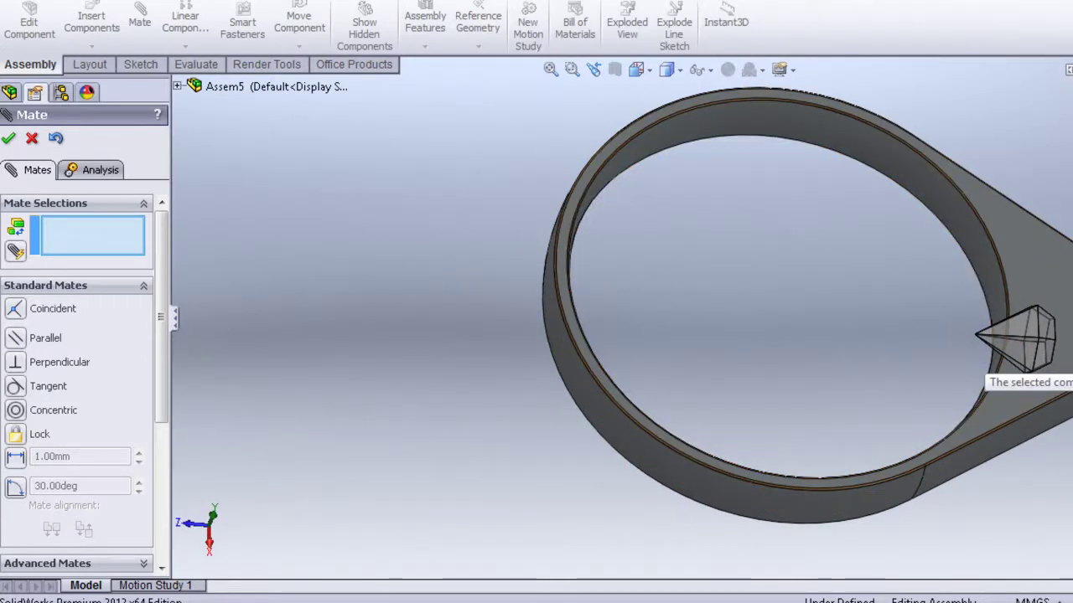
pyautogui.press('Left')
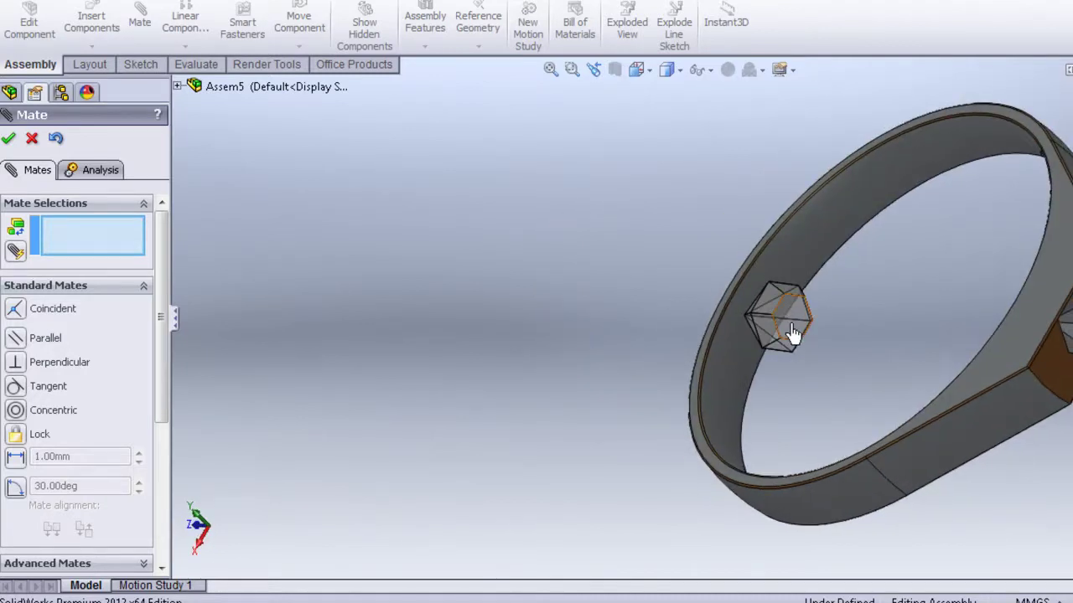
pyautogui.moveTo(792, 333)
pyautogui.mouseDown()
pyautogui.moveTo(1068, 344)
pyautogui.moveTo(1060, 323)
pyautogui.mouseUp()
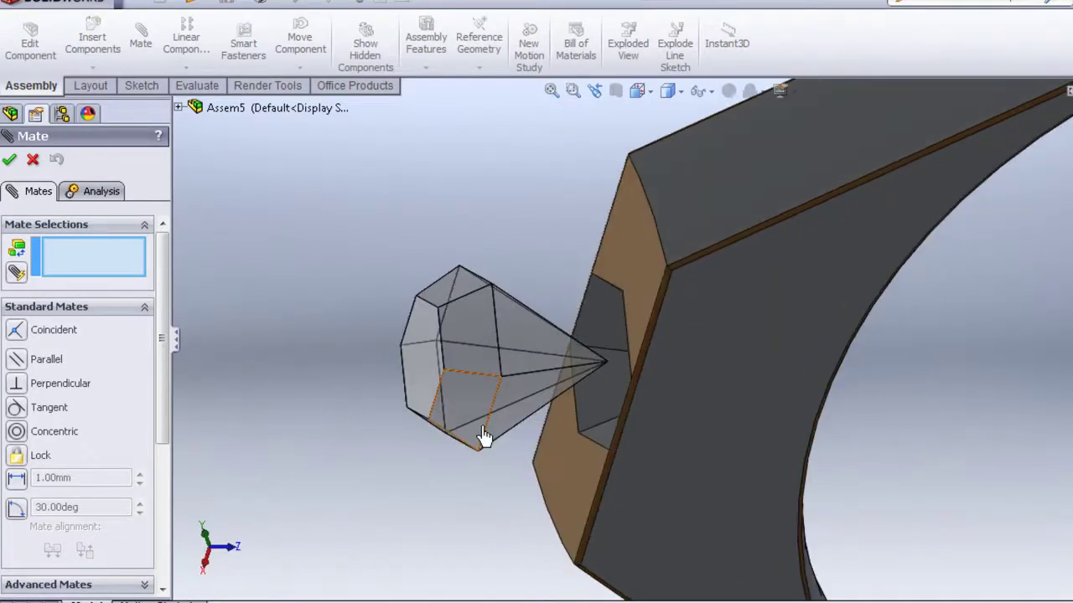
# Step: Add a 0.05mm Distance mate between a diamond base edge and the ring face
pyautogui.click(488, 426)
pyautogui.click(662, 454)
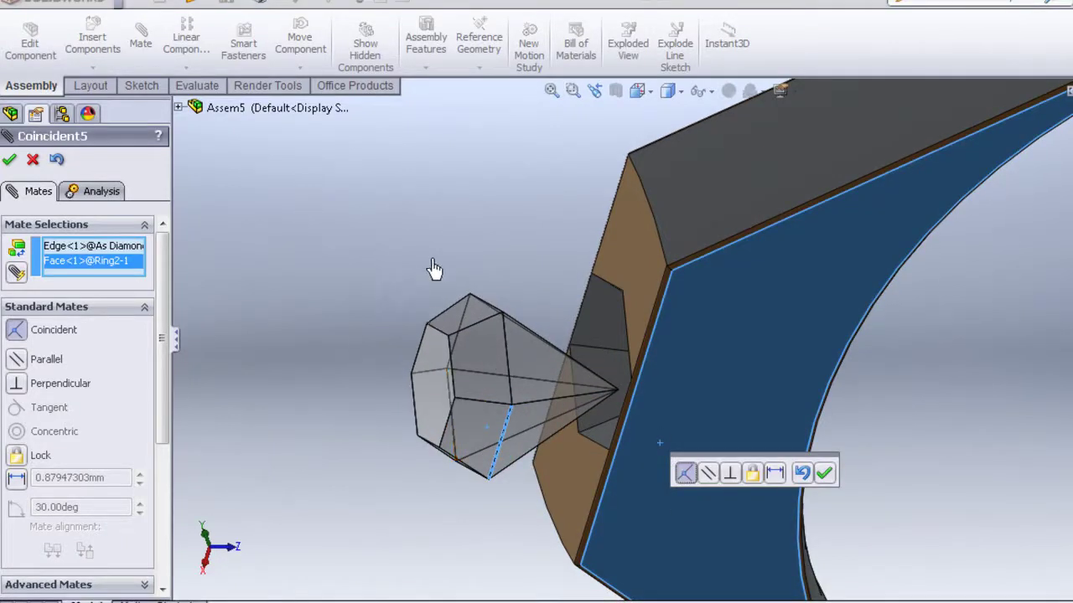
pyautogui.moveTo(433, 268); pyautogui.dragTo(475, 266, button='middle')
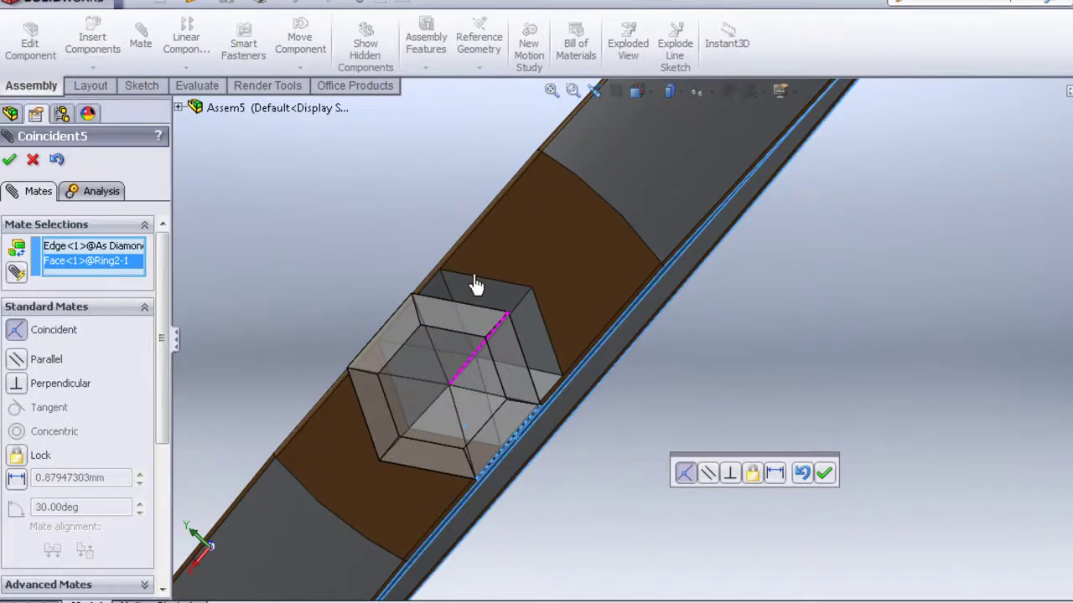
pyautogui.click(775, 474)
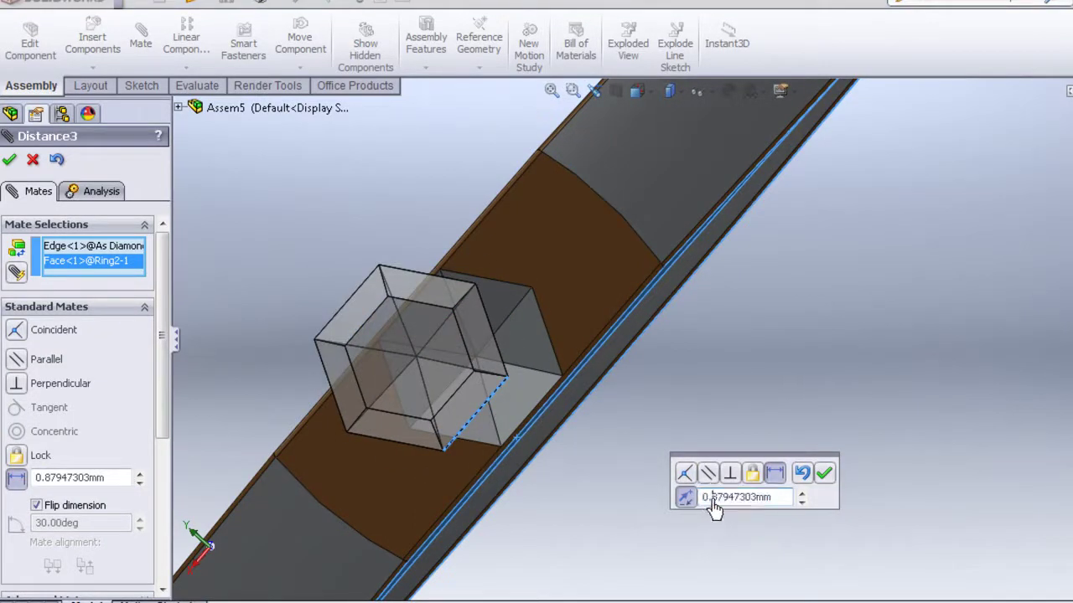
pyautogui.moveTo(712, 500); pyautogui.dragTo(772, 500)
pyautogui.write('0.05mm')
pyautogui.click(819, 476)
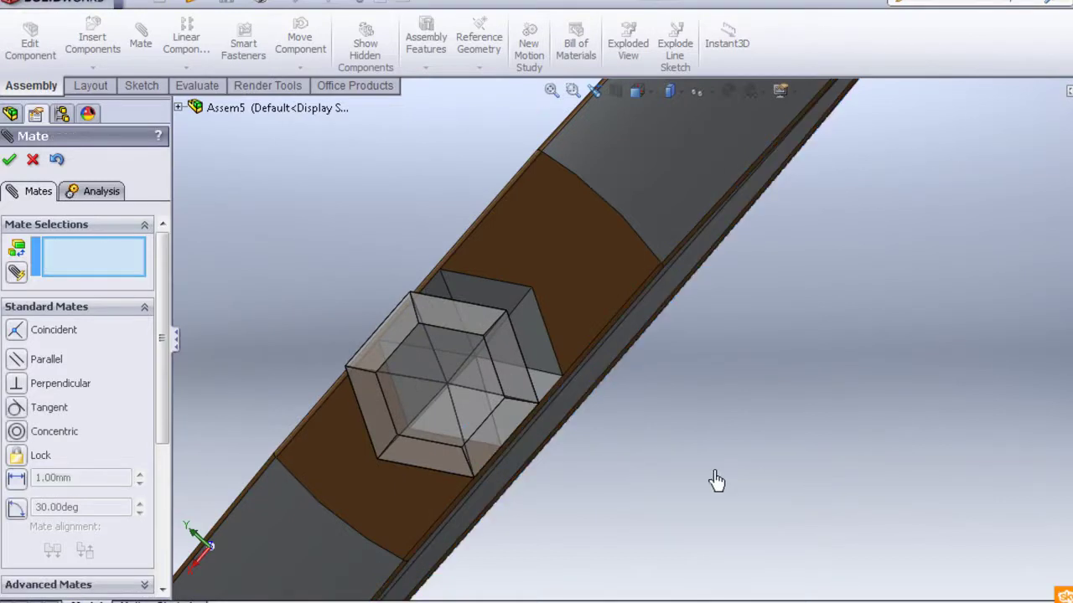
pyautogui.scroll(3, 618, 450)
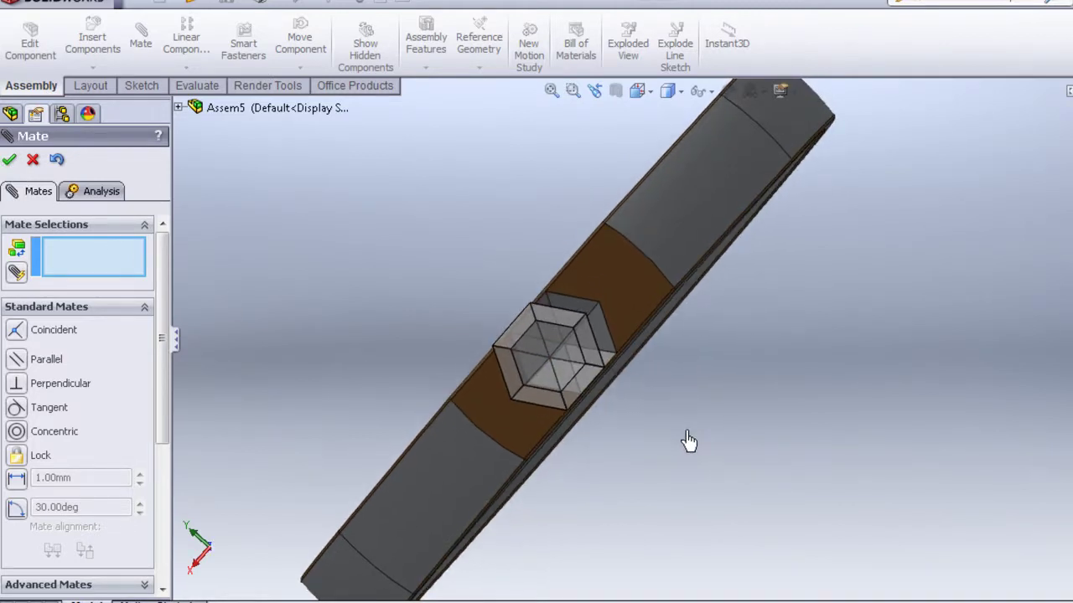
pyautogui.click(10, 162)
# Step: Drag the components and orbit to check how the mates hold the diamond
pyautogui.moveTo(521, 438); pyautogui.dragTo(509, 457)
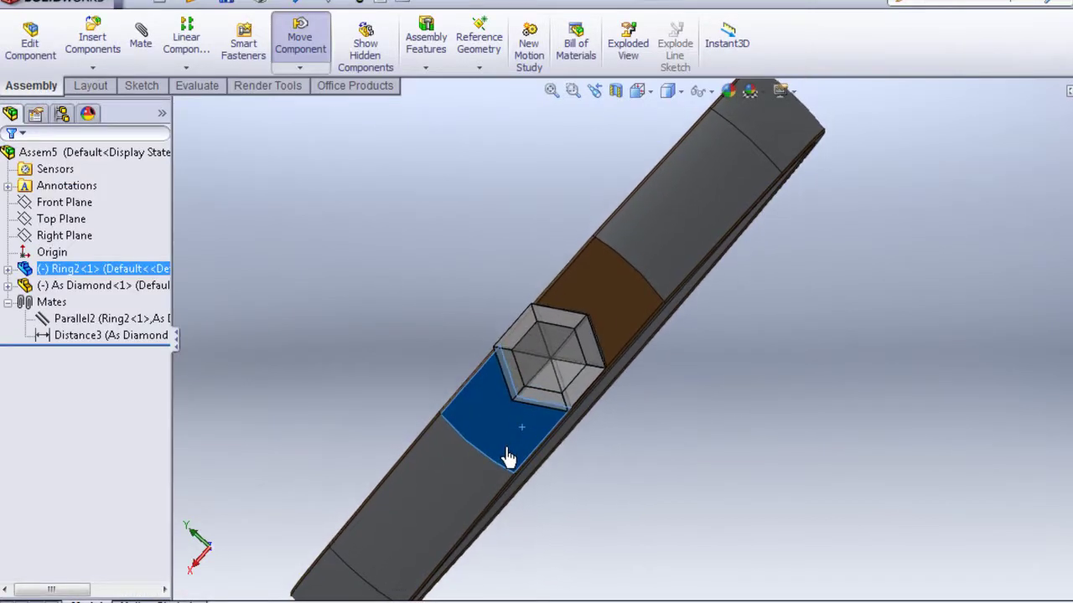
pyautogui.press('Escape')
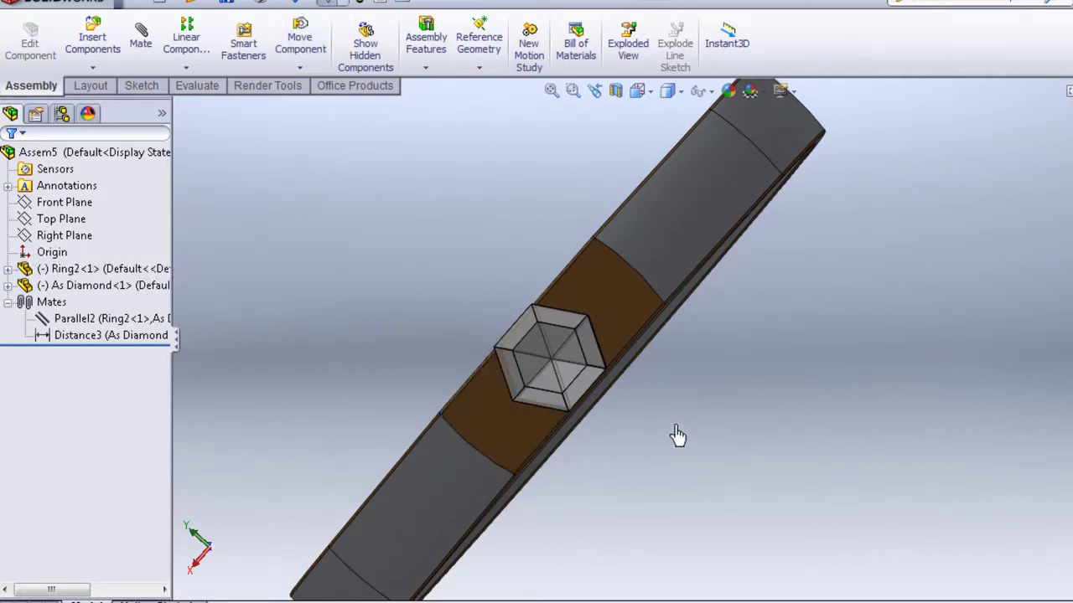
pyautogui.moveTo(675, 436)
pyautogui.mouseDown(button='middle')
pyautogui.moveTo(687, 455)
pyautogui.moveTo(679, 428)
pyautogui.moveTo(630, 384)
pyautogui.mouseUp(button='middle')
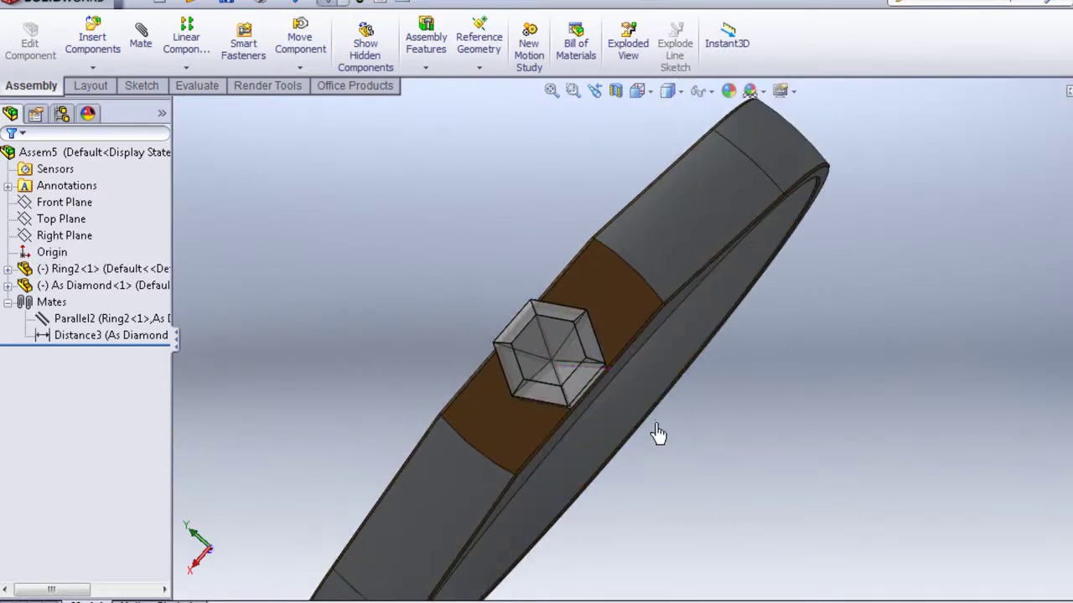
pyautogui.moveTo(753, 451); pyautogui.dragTo(725, 338, button='middle')
pyautogui.scroll(5, 676, 360)
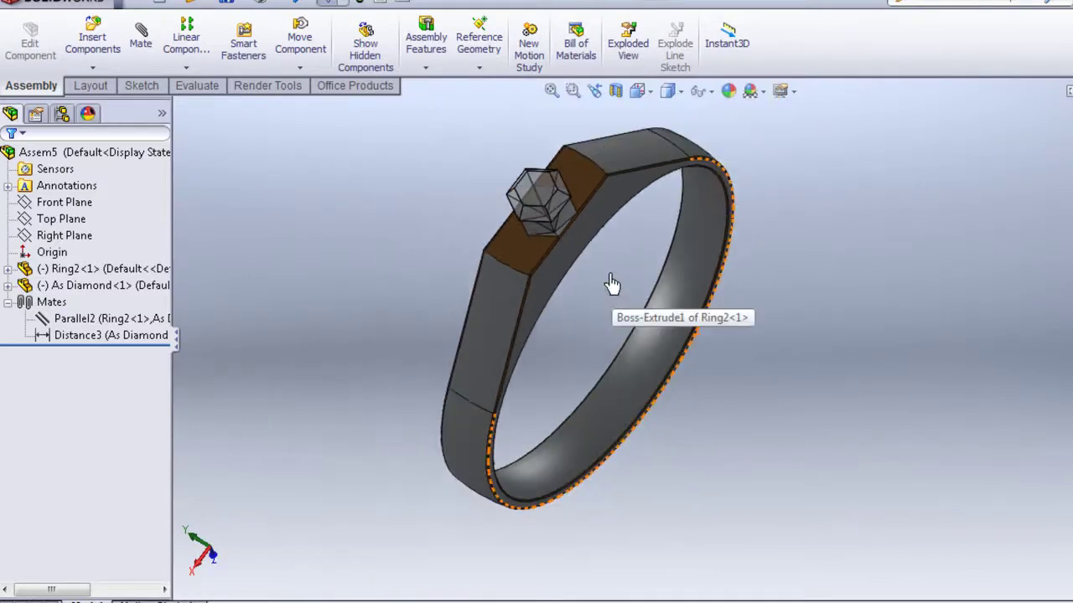
pyautogui.moveTo(531, 343); pyautogui.dragTo(511, 242, button='middle')
pyautogui.scroll(-2, 513, 242)
pyautogui.scroll(-2, 510, 217)
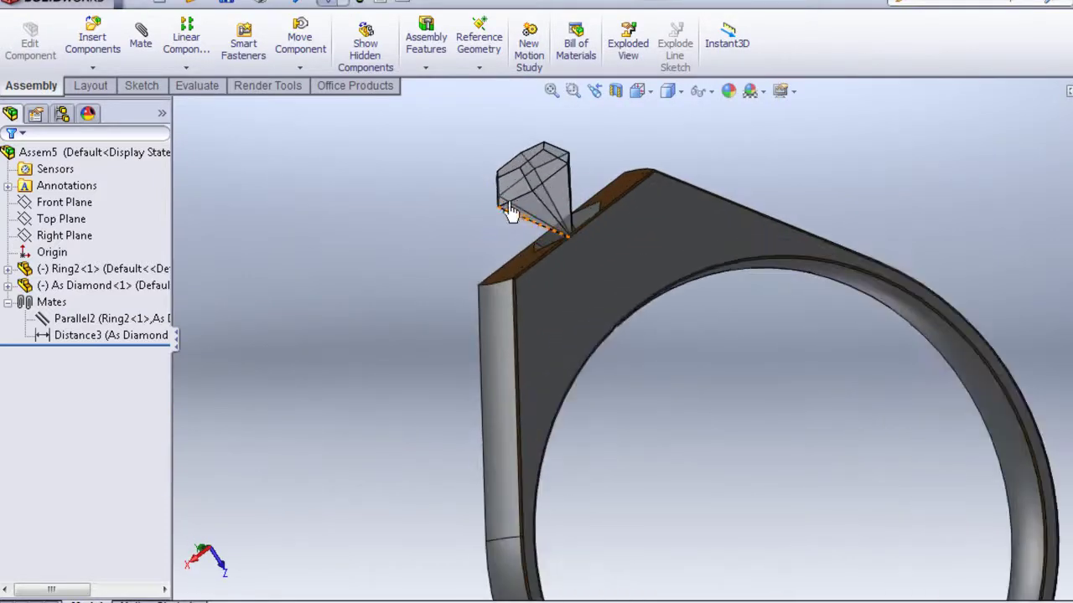
pyautogui.scroll(-2, 617, 285)
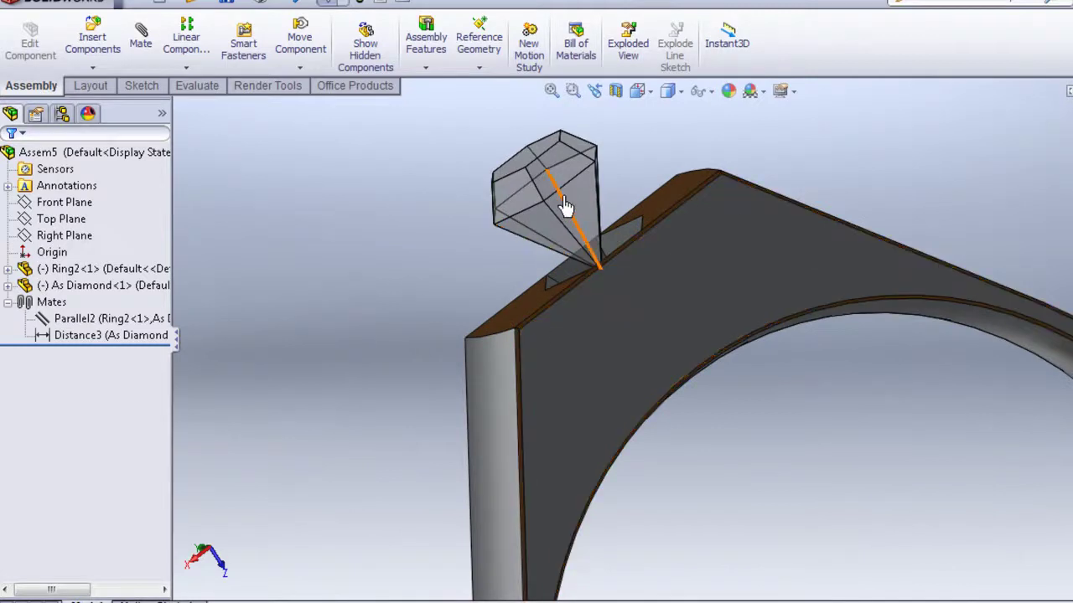
pyautogui.moveTo(553, 171); pyautogui.dragTo(612, 251)
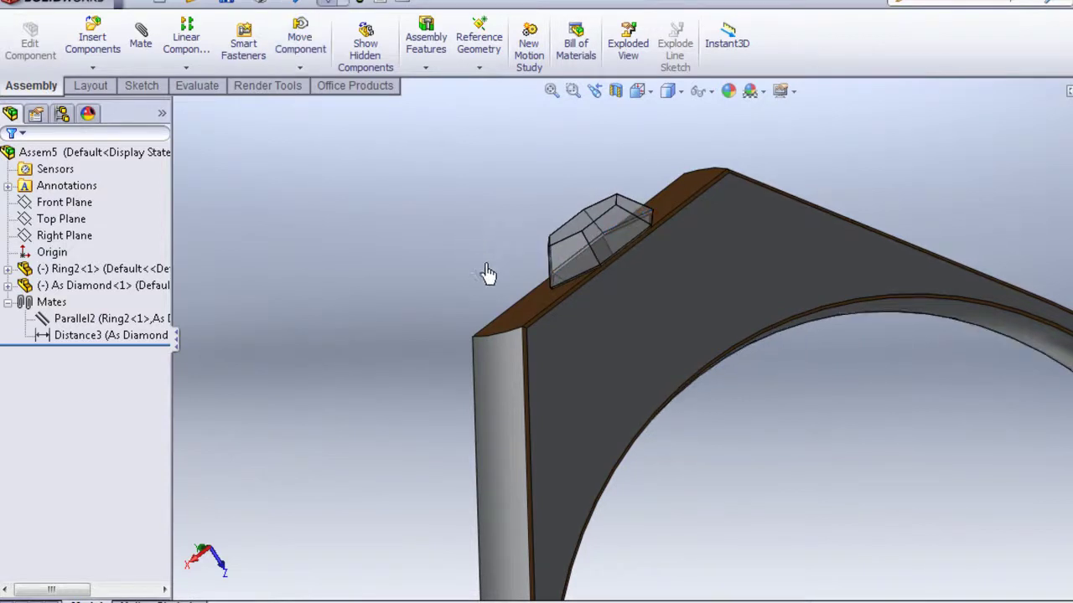
pyautogui.press('Left')
pyautogui.press('Left')
pyautogui.moveTo(606, 350)
pyautogui.mouseDown(button='middle')
pyautogui.moveTo(522, 256)
pyautogui.moveTo(491, 311)
pyautogui.moveTo(448, 259)
pyautogui.moveTo(452, 312)
pyautogui.moveTo(528, 208)
pyautogui.moveTo(557, 238)
pyautogui.moveTo(548, 235)
pyautogui.mouseUp(button='middle')
# Step: Select the Distance3 mate in the FeatureManager tree
pyautogui.click(460, 230)
pyautogui.scroll(-2, 565, 337)
pyautogui.scroll(-1, 668, 290)
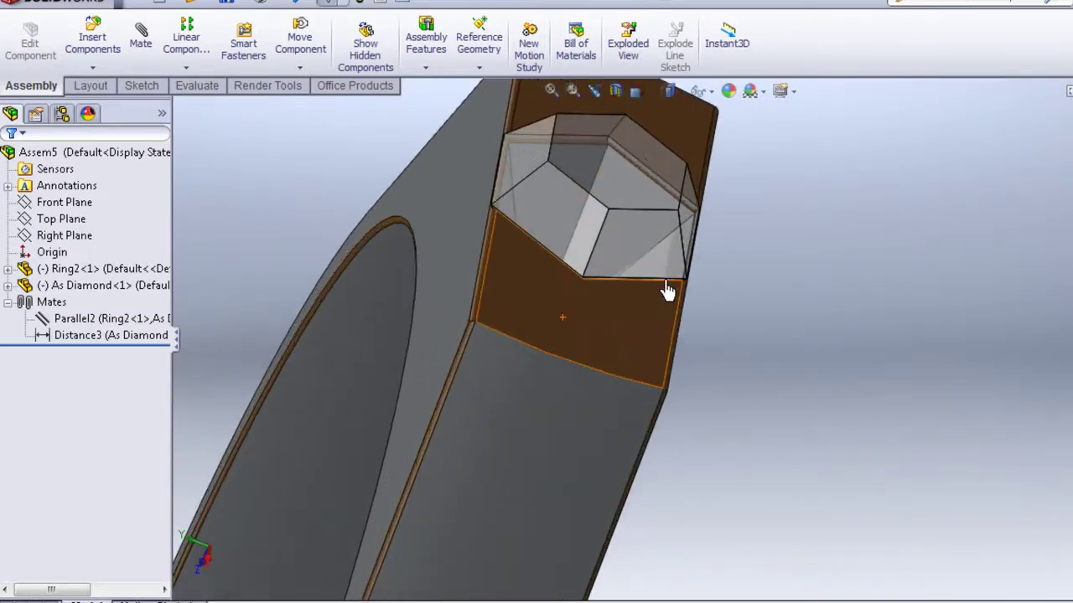
pyautogui.moveTo(743, 311)
pyautogui.mouseDown(button='middle')
pyautogui.moveTo(735, 273)
pyautogui.moveTo(721, 285)
pyautogui.mouseUp(button='middle')
pyautogui.click(67, 335)
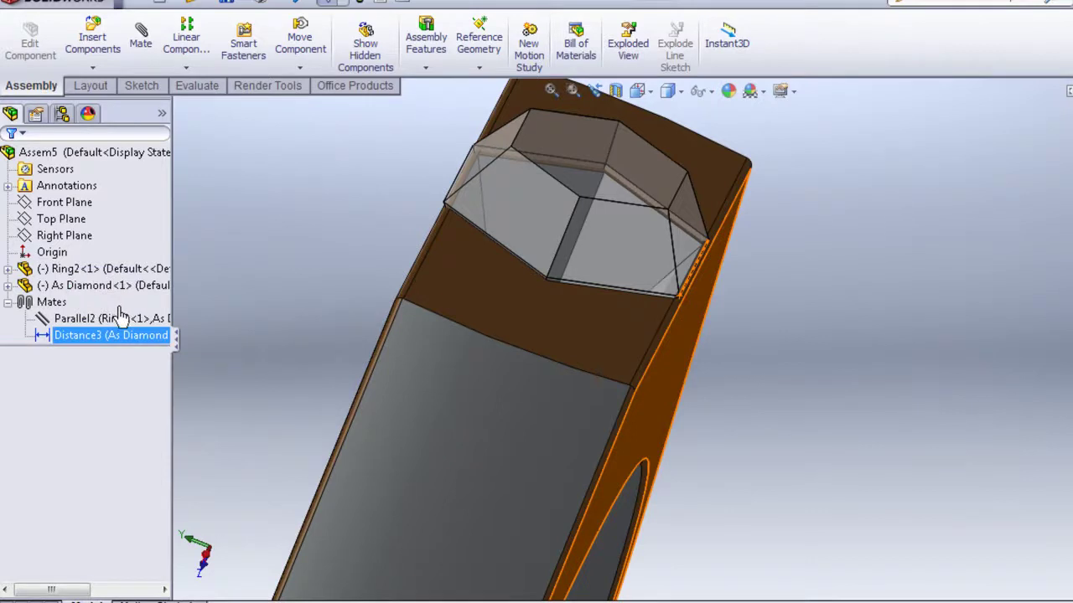
# Step: Change the Distance3 mate to 0.01mm so the diamond sits nearly flush, and accept it
pyautogui.click(136, 345)
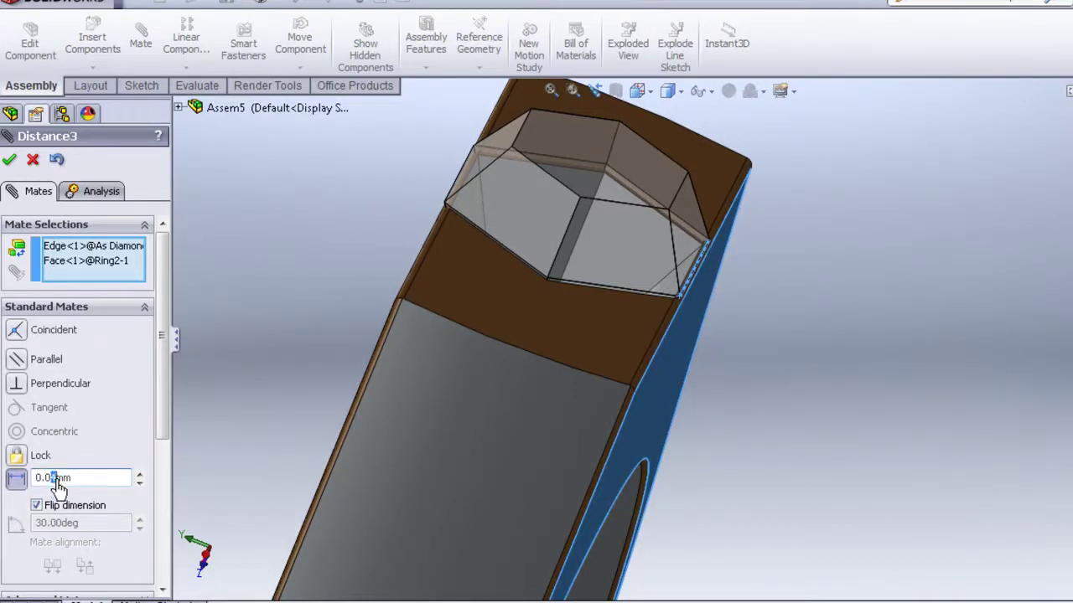
pyautogui.write('3')
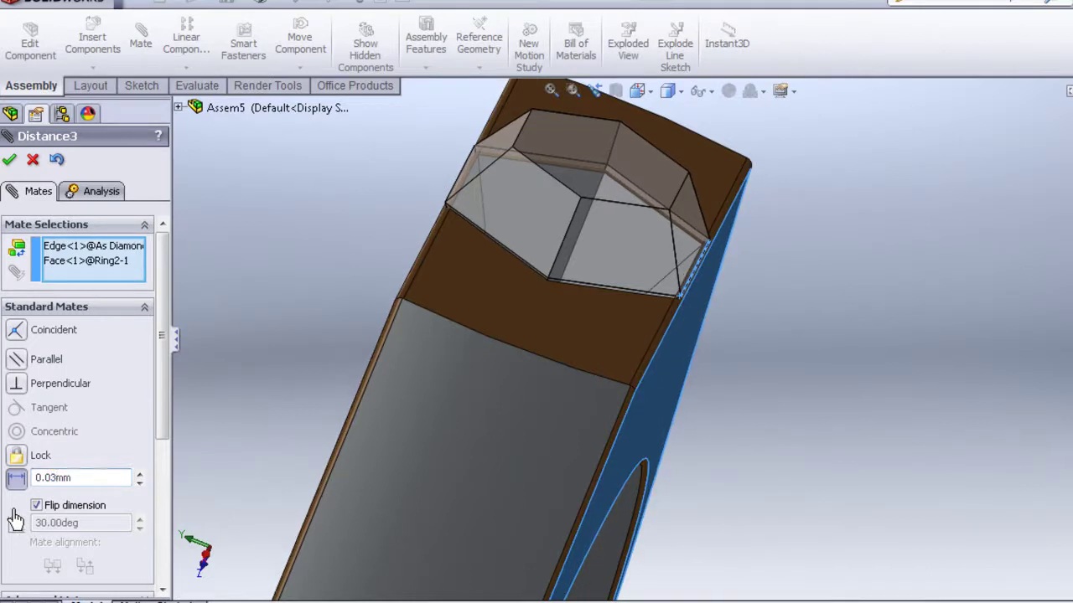
pyautogui.moveTo(303, 233)
pyautogui.mouseDown(button='middle')
pyautogui.moveTo(308, 317)
pyautogui.moveTo(323, 350)
pyautogui.mouseUp(button='middle')
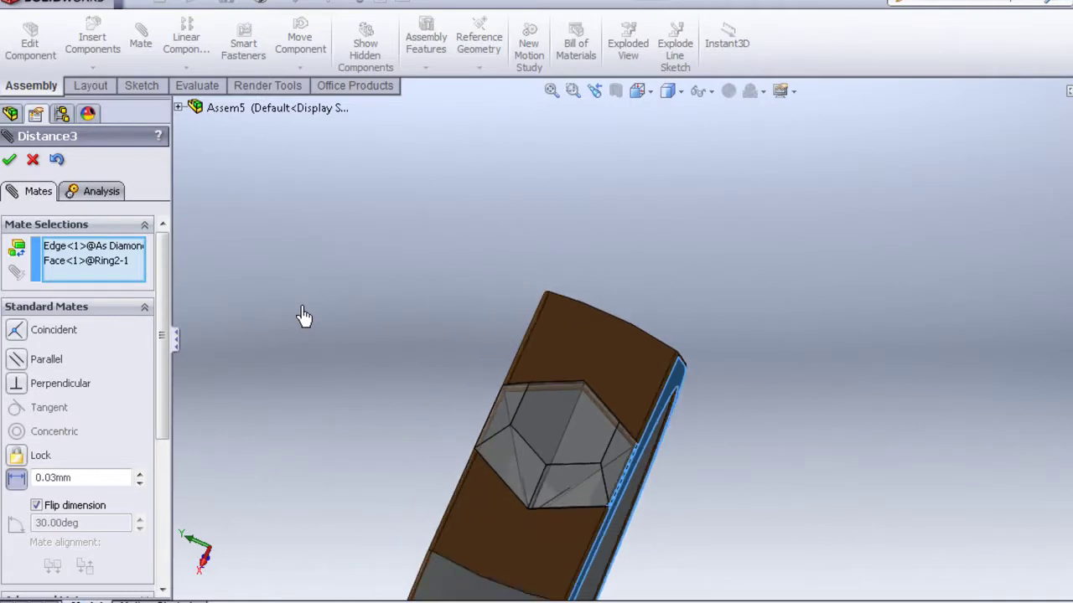
pyautogui.click(36, 506)
pyautogui.write('0.01')
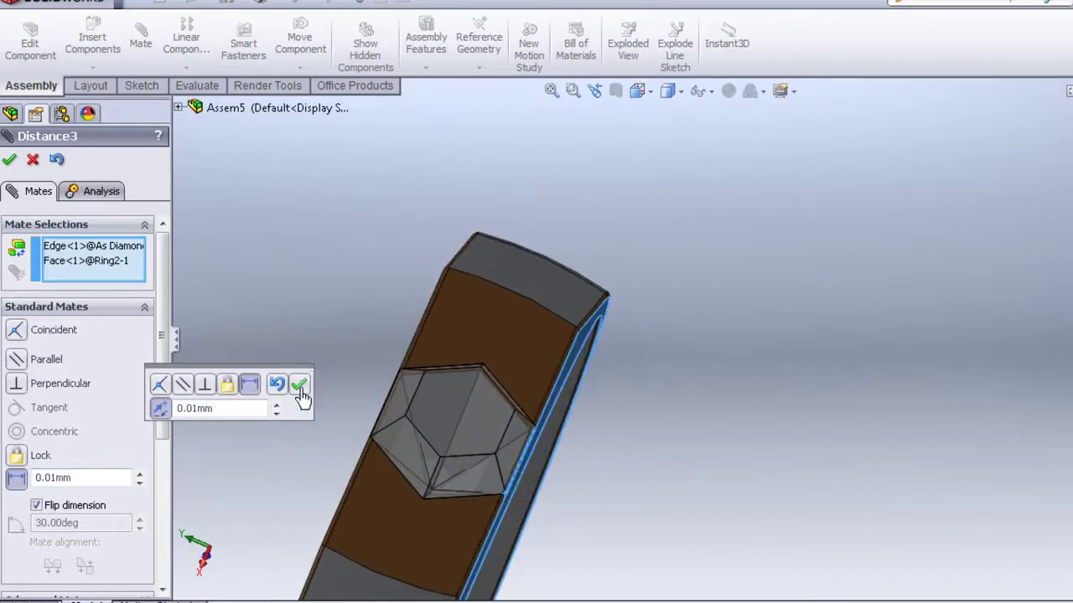
pyautogui.click(300, 386)
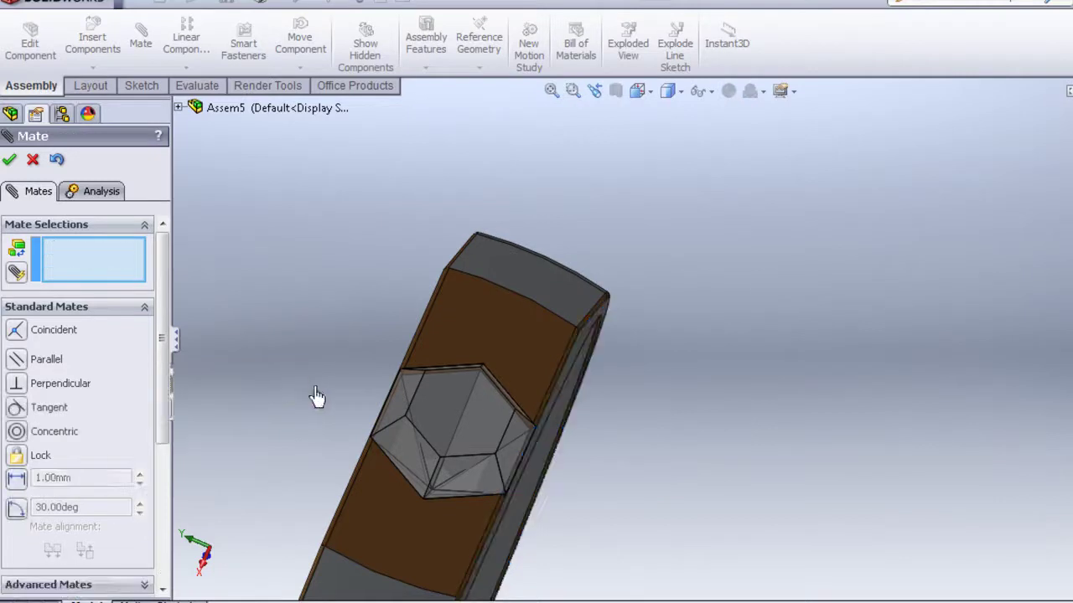
pyautogui.click(32, 159)
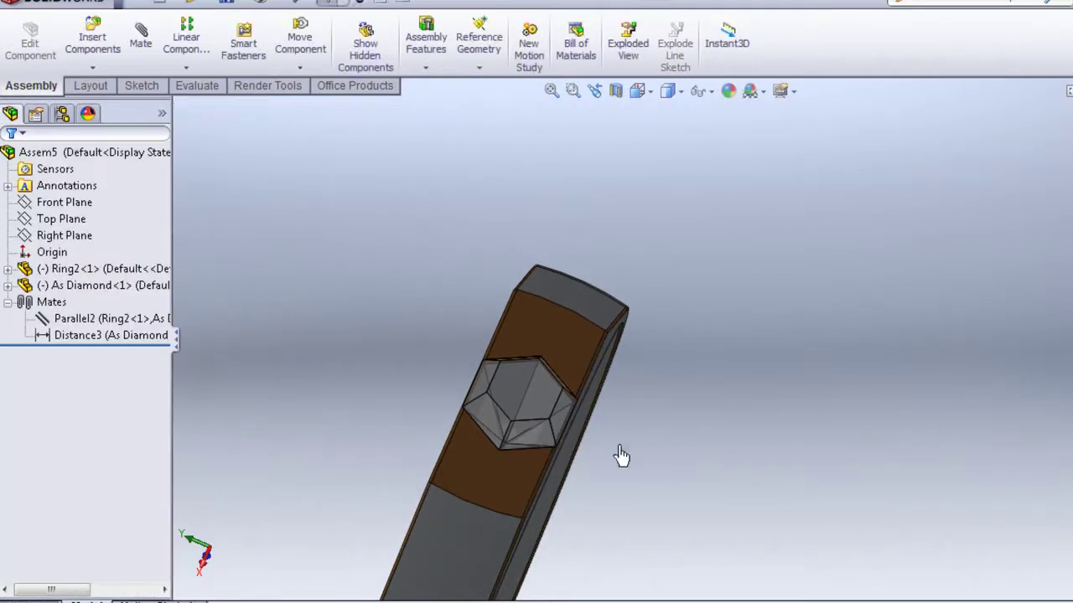
# Step: Select the ring part, save the assembly, and begin editing the ring in place
pyautogui.moveTo(618, 456)
pyautogui.mouseDown(button='middle')
pyautogui.moveTo(620, 396)
pyautogui.moveTo(602, 381)
pyautogui.mouseUp(button='middle')
pyautogui.press('f')
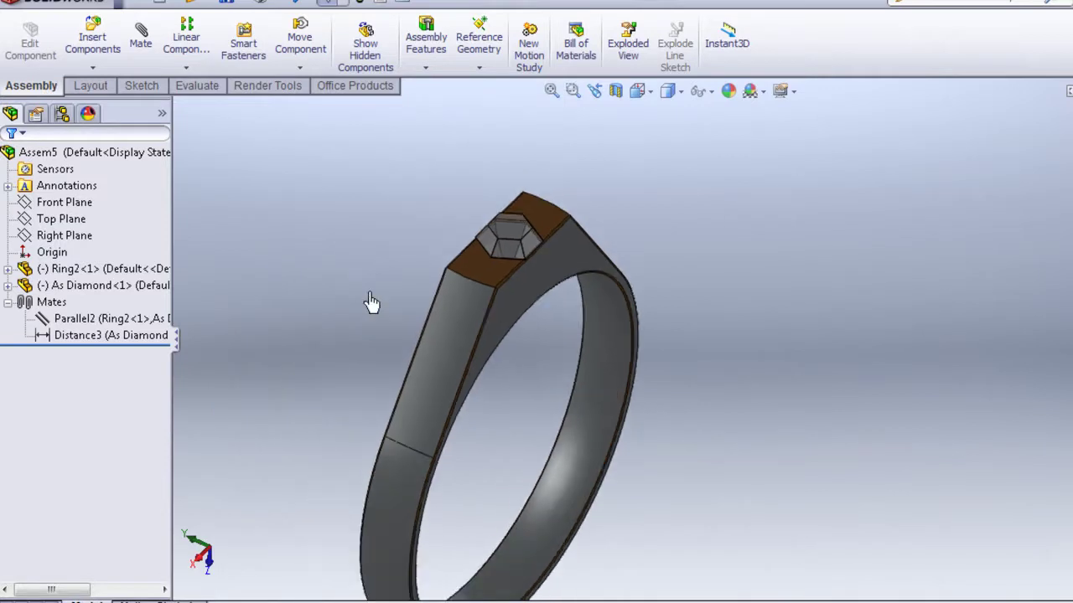
pyautogui.hotkey('ctrl', '7')
pyautogui.moveTo(451, 227)
pyautogui.mouseDown(button='middle')
pyautogui.moveTo(477, 232)
pyautogui.moveTo(439, 239)
pyautogui.moveTo(462, 240)
pyautogui.mouseUp(button='middle')
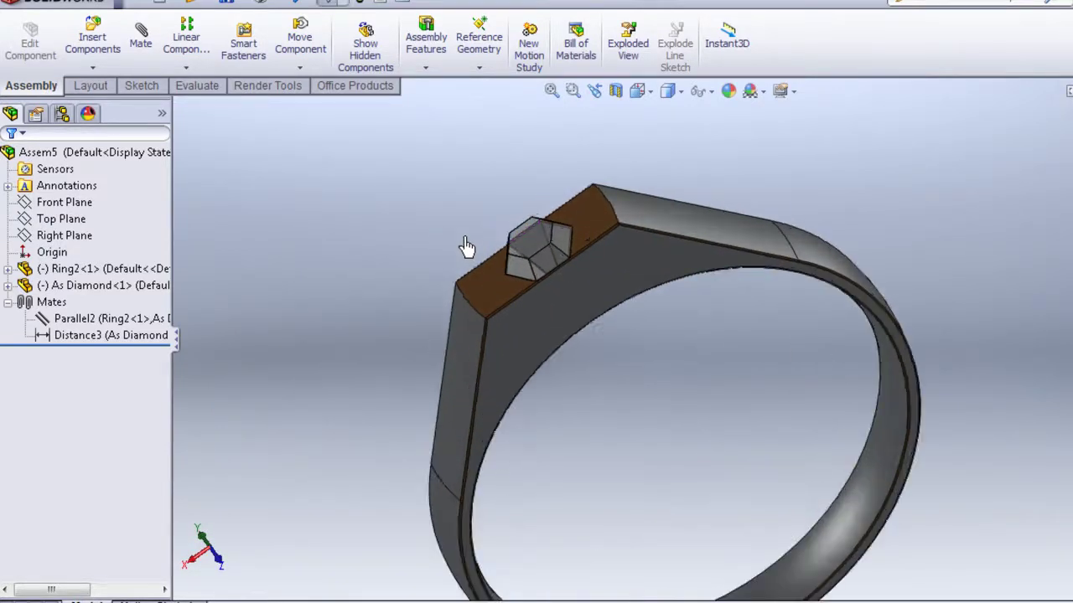
pyautogui.scroll(-3, 461, 239)
pyautogui.scroll(-2, 617, 304)
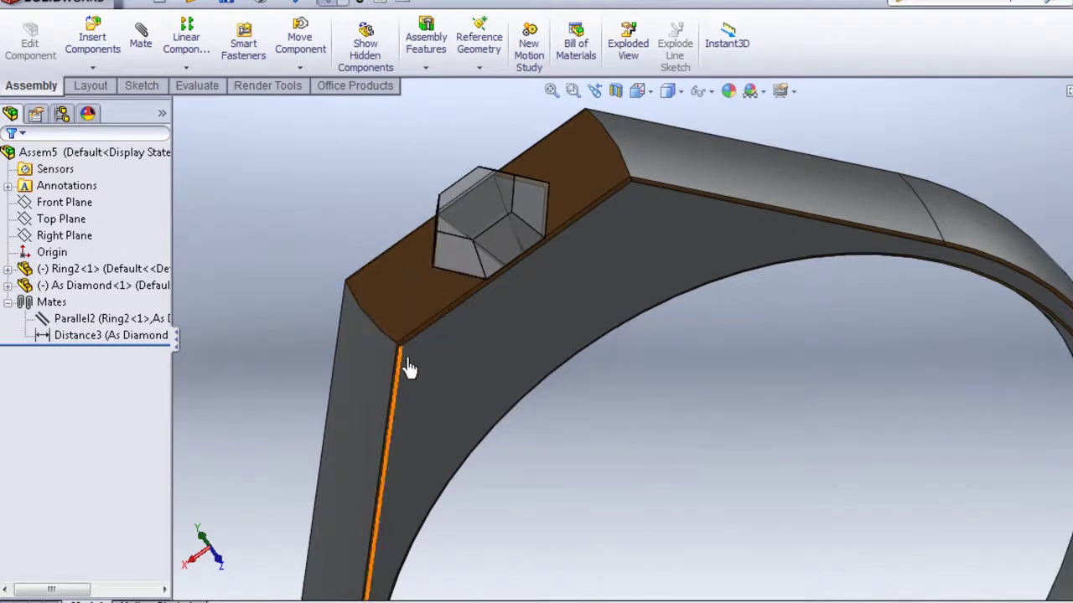
pyautogui.click(453, 382)
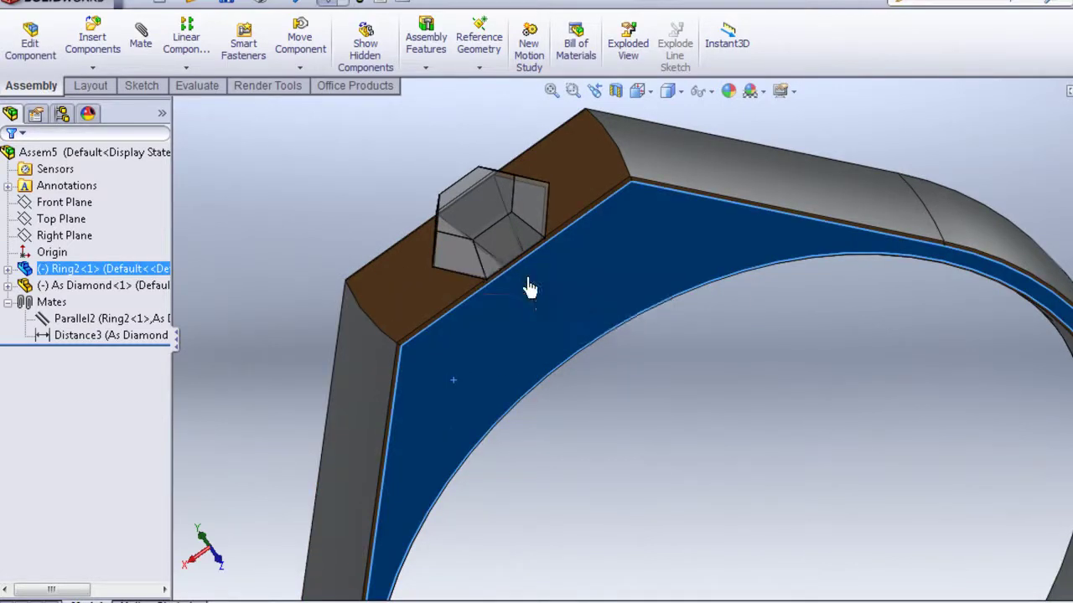
pyautogui.click(605, 359)
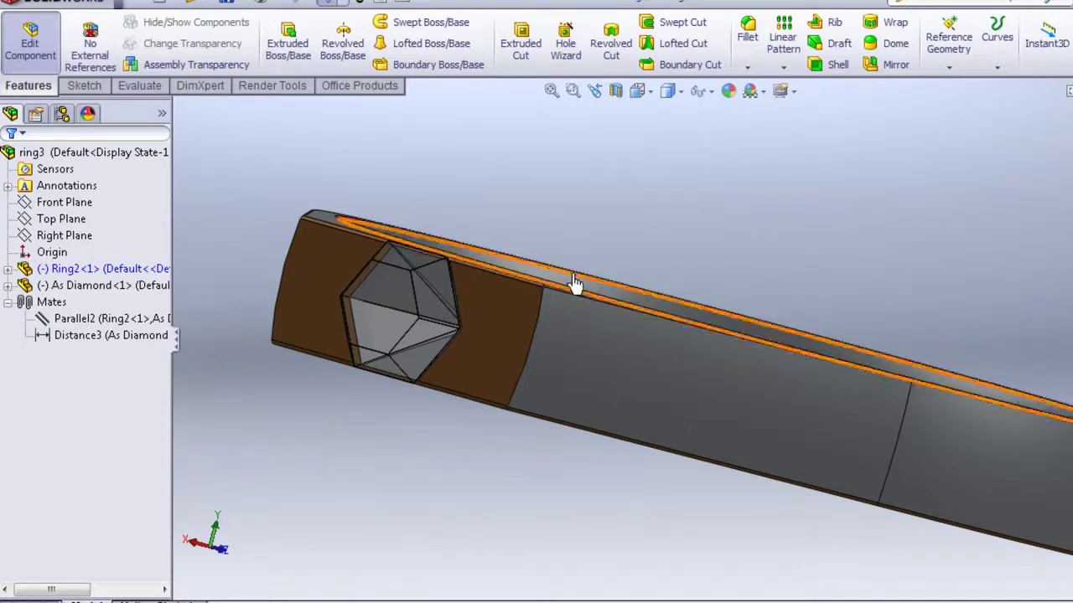
pyautogui.scroll(3, 540, 211)
pyautogui.moveTo(579, 209); pyautogui.dragTo(556, 216, button='middle')
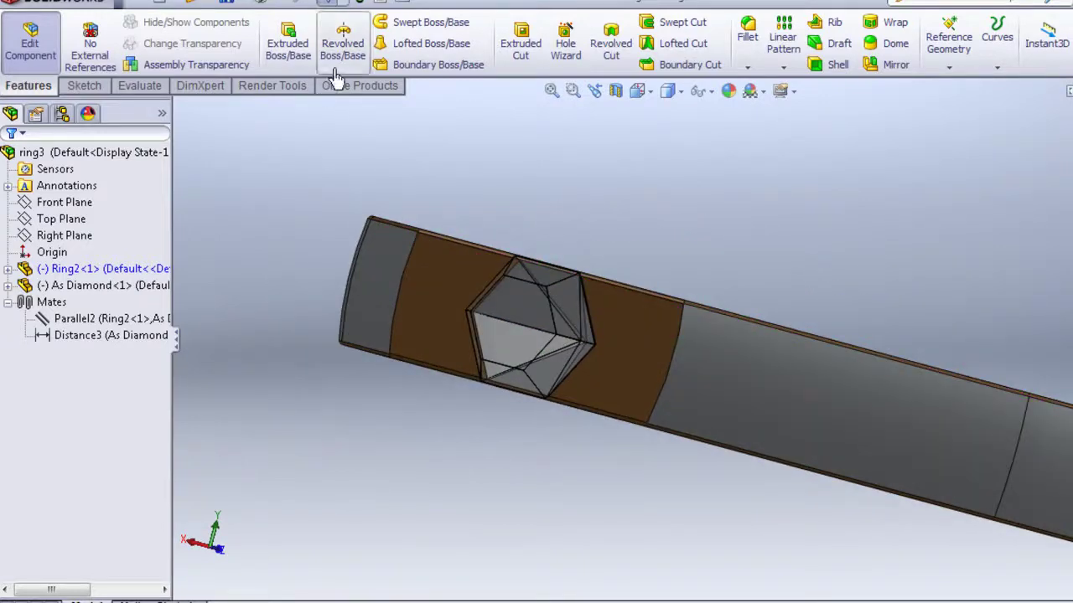
# Step: Start a 5mm constant-radius fillet on the seat edge beside the diamond
pyautogui.click(748, 37)
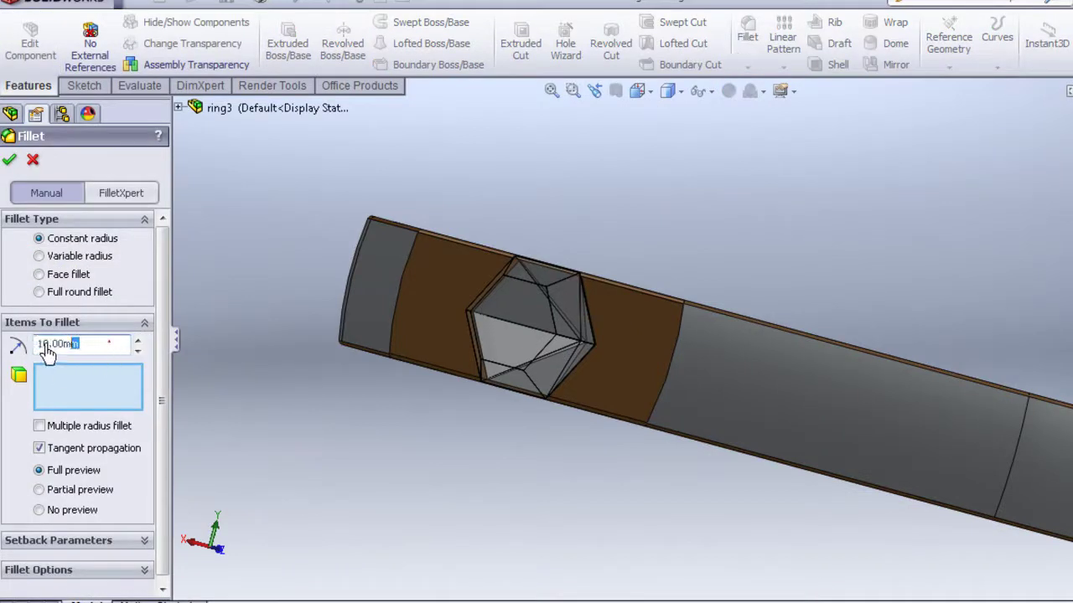
pyautogui.write('5')
pyautogui.press('Return')
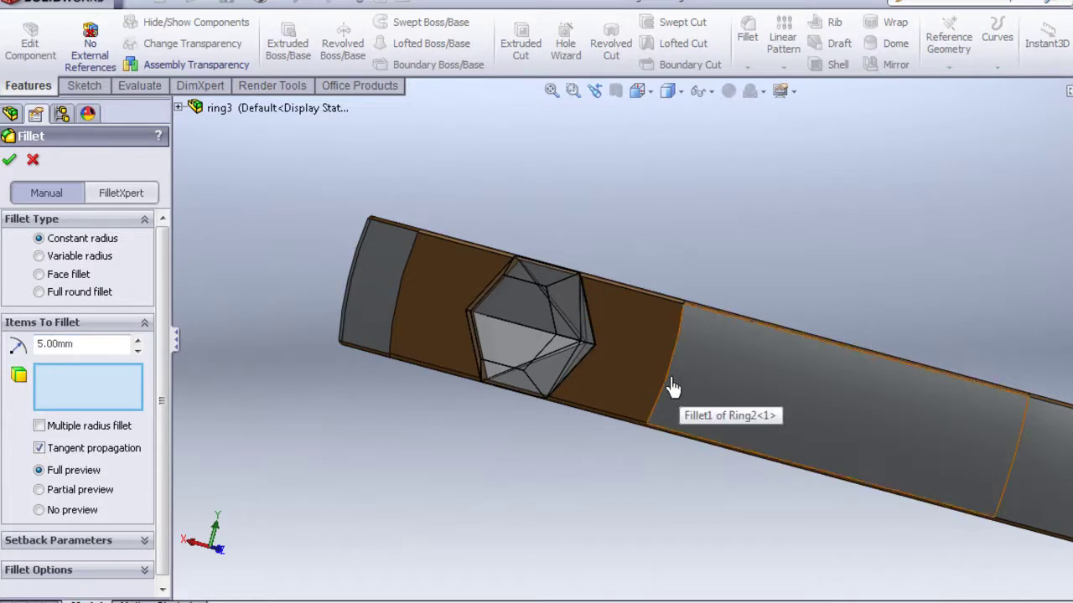
pyautogui.click(669, 388)
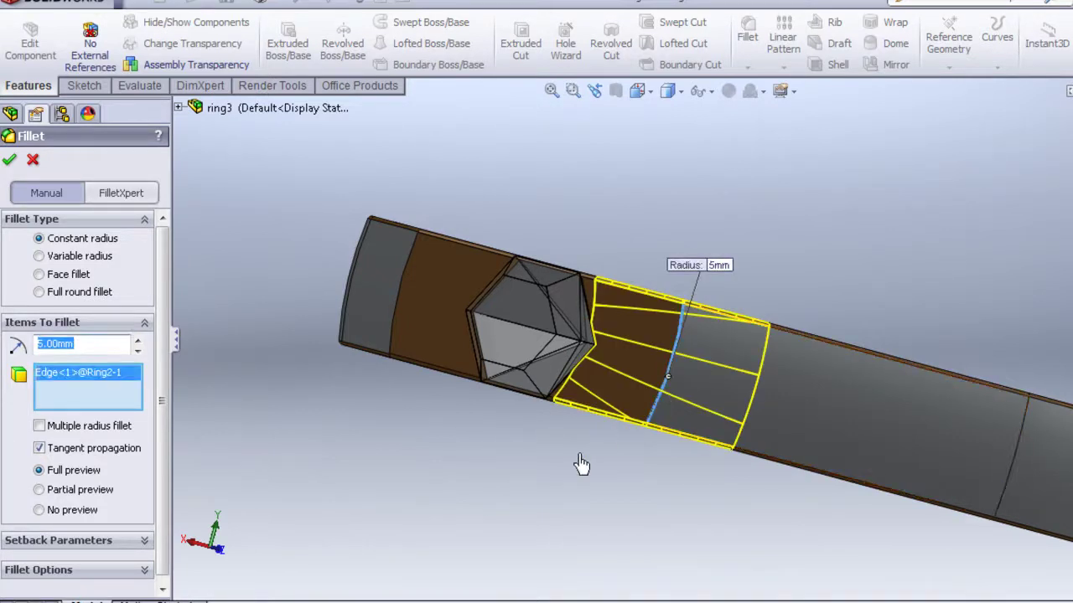
pyautogui.moveTo(577, 462)
pyautogui.mouseDown(button='middle')
pyautogui.moveTo(615, 502)
pyautogui.moveTo(620, 492)
pyautogui.mouseUp(button='middle')
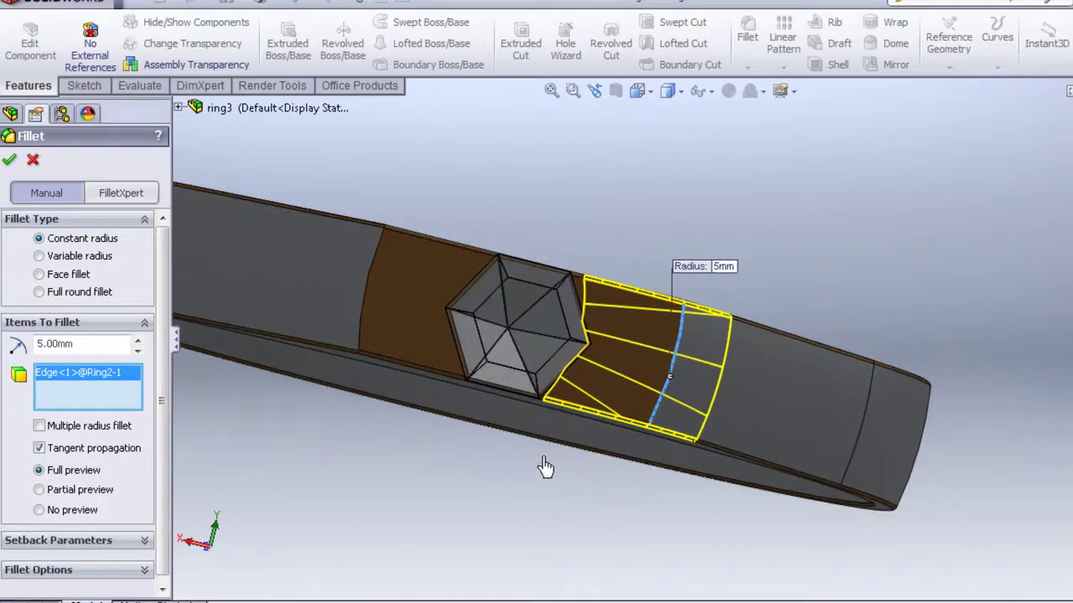
# Step: Change the fillet radius to 5.25mm and add the seat edge on the diamond's other side
pyautogui.moveTo(45, 349); pyautogui.dragTo(40, 349)
pyautogui.write('6')
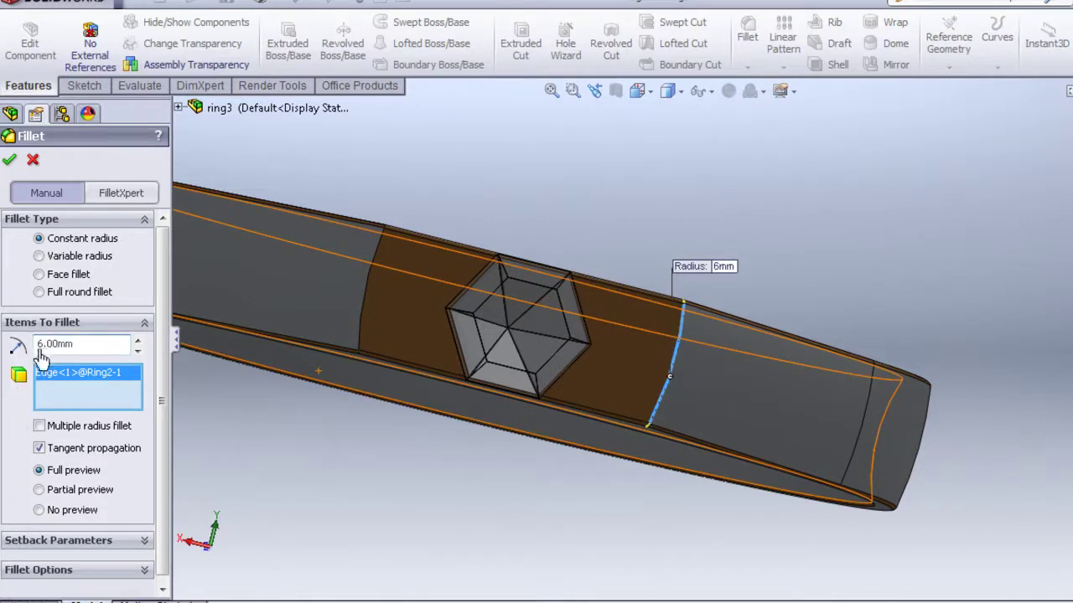
pyautogui.moveTo(39, 350); pyautogui.dragTo(77, 350)
pyautogui.write('2')
pyautogui.press('Return')
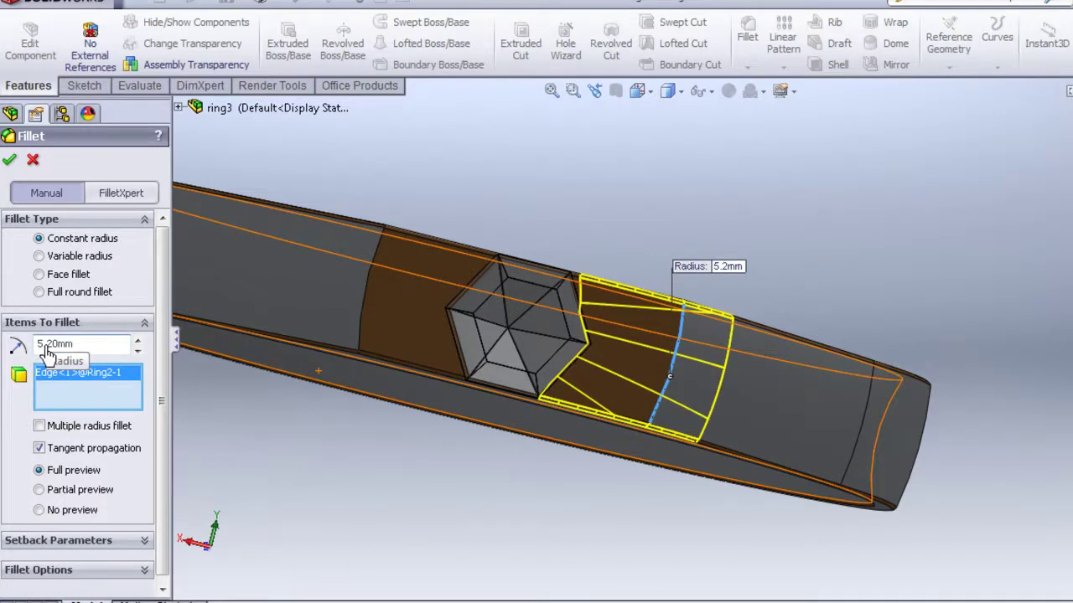
pyautogui.moveTo(48, 350); pyautogui.dragTo(54, 350)
pyautogui.press('Return')
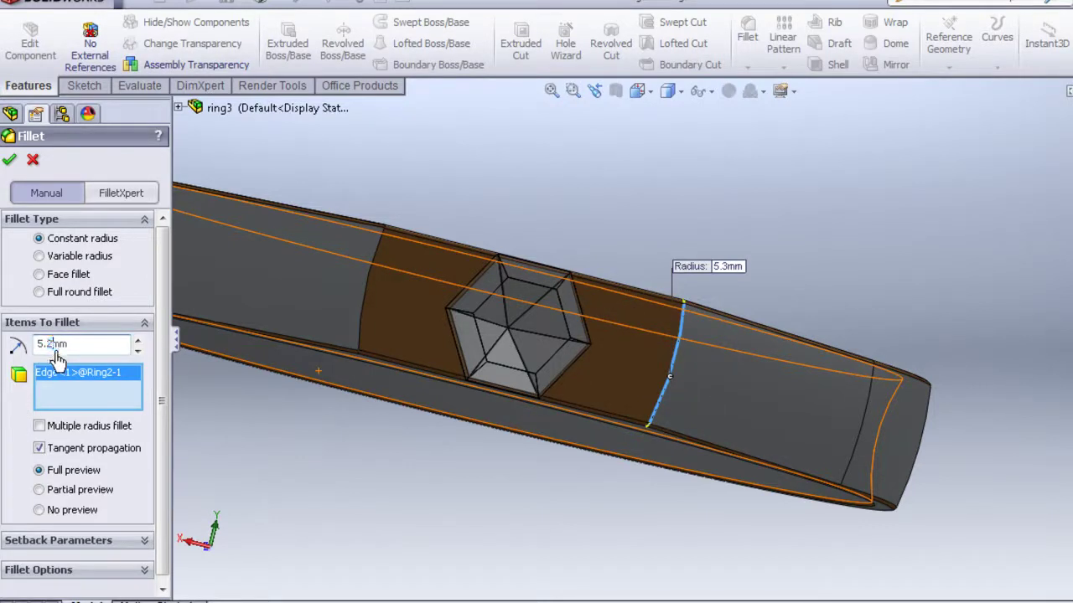
pyautogui.write('5')
pyautogui.press('Return')
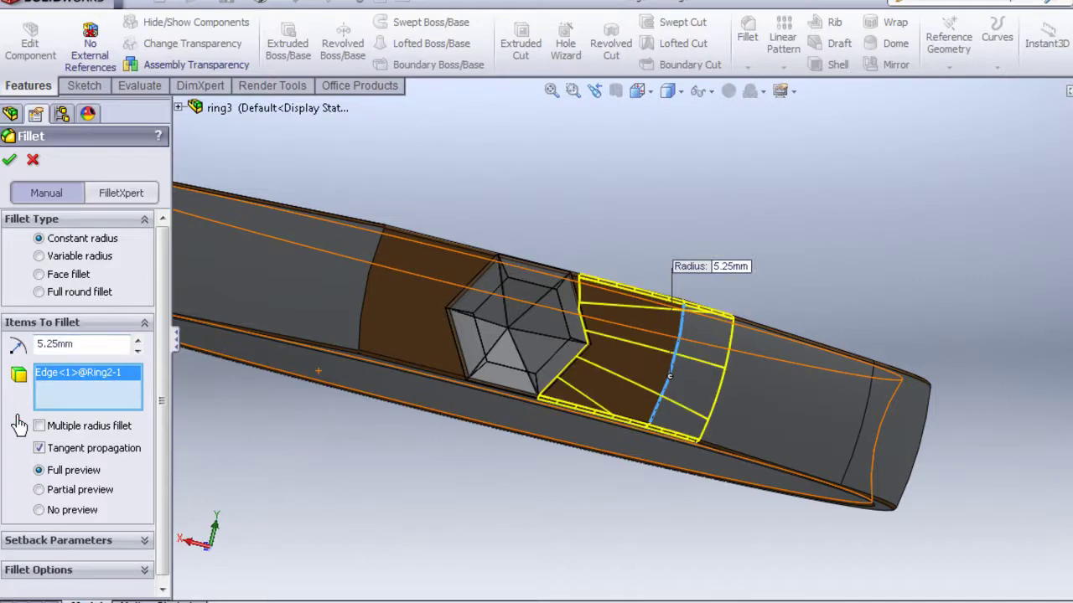
pyautogui.click(364, 314)
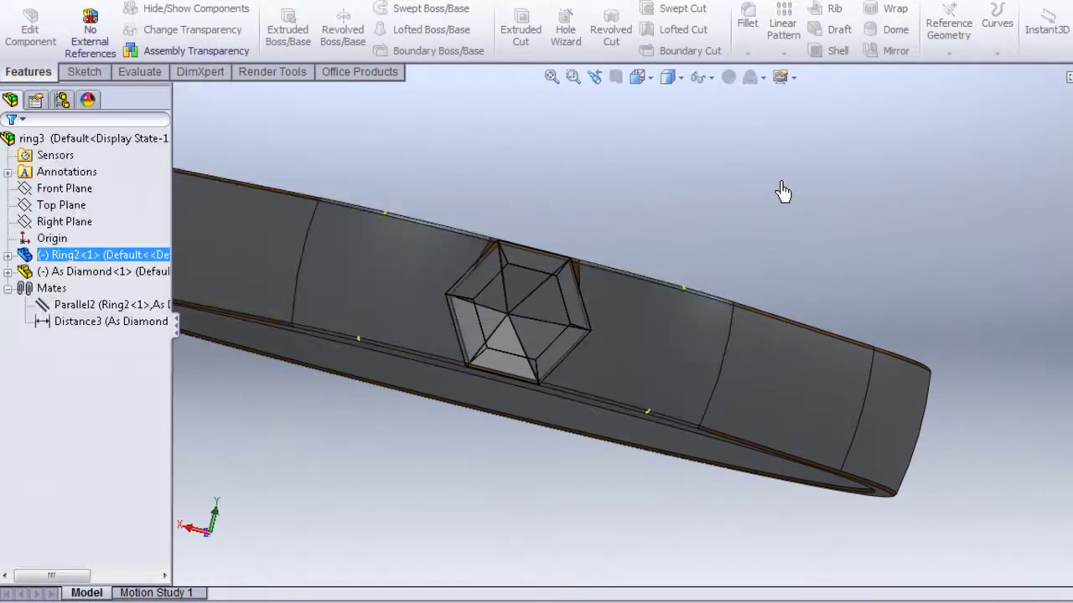
# Step: Zoom and orbit around the filleted ring to inspect the flush-set diamond from several angles
pyautogui.moveTo(783, 192)
pyautogui.mouseDown(button='middle')
pyautogui.moveTo(746, 228)
pyautogui.moveTo(741, 154)
pyautogui.moveTo(596, 151)
pyautogui.moveTo(584, 173)
pyautogui.moveTo(678, 304)
pyautogui.moveTo(568, 256)
pyautogui.moveTo(575, 223)
pyautogui.moveTo(608, 199)
pyautogui.moveTo(570, 229)
pyautogui.moveTo(522, 221)
pyautogui.moveTo(410, 392)
pyautogui.moveTo(412, 268)
pyautogui.moveTo(435, 381)
pyautogui.moveTo(410, 338)
pyautogui.moveTo(359, 319)
pyautogui.moveTo(391, 377)
pyautogui.moveTo(442, 387)
pyautogui.moveTo(396, 333)
pyautogui.moveTo(486, 224)
pyautogui.moveTo(461, 255)
pyautogui.mouseUp(button='middle')
pyautogui.scroll(5, 746, 228)
pyautogui.scroll(2, 726, 220)
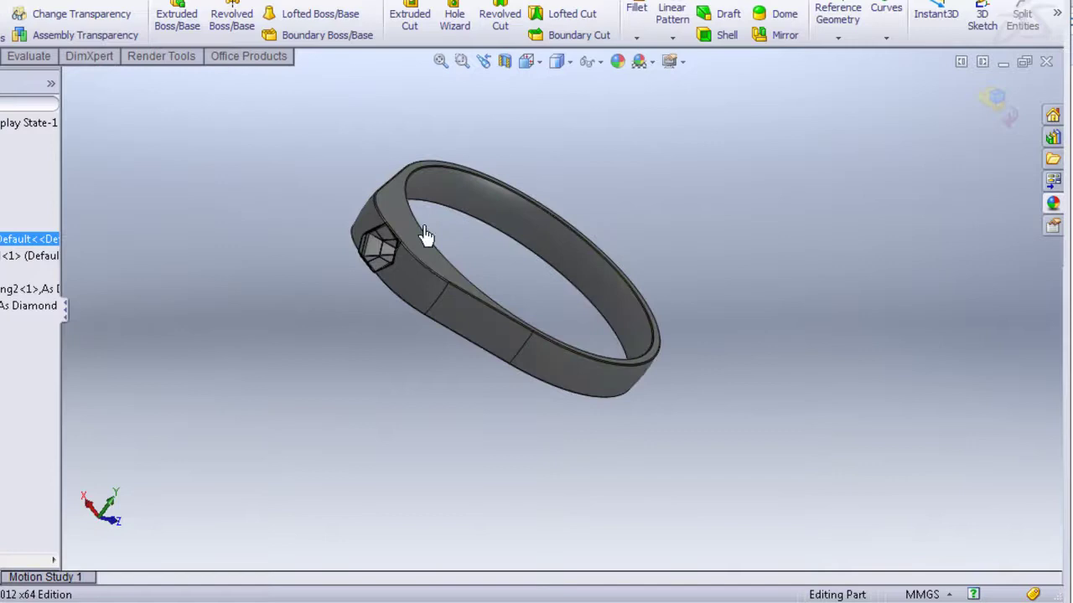
pyautogui.scroll(-2, 426, 234)
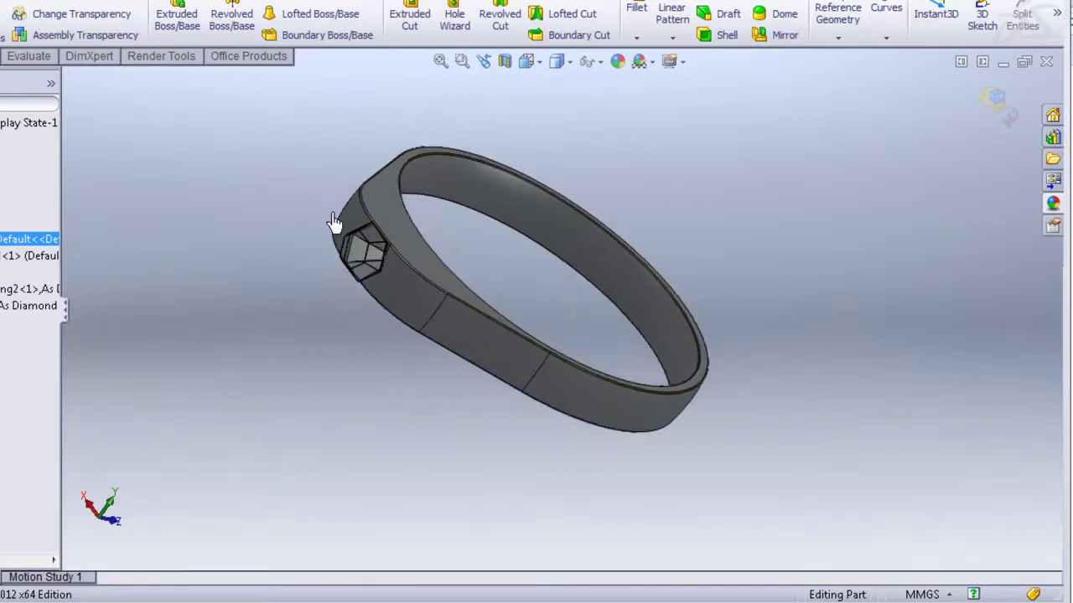
pyautogui.scroll(-2, 319, 221)
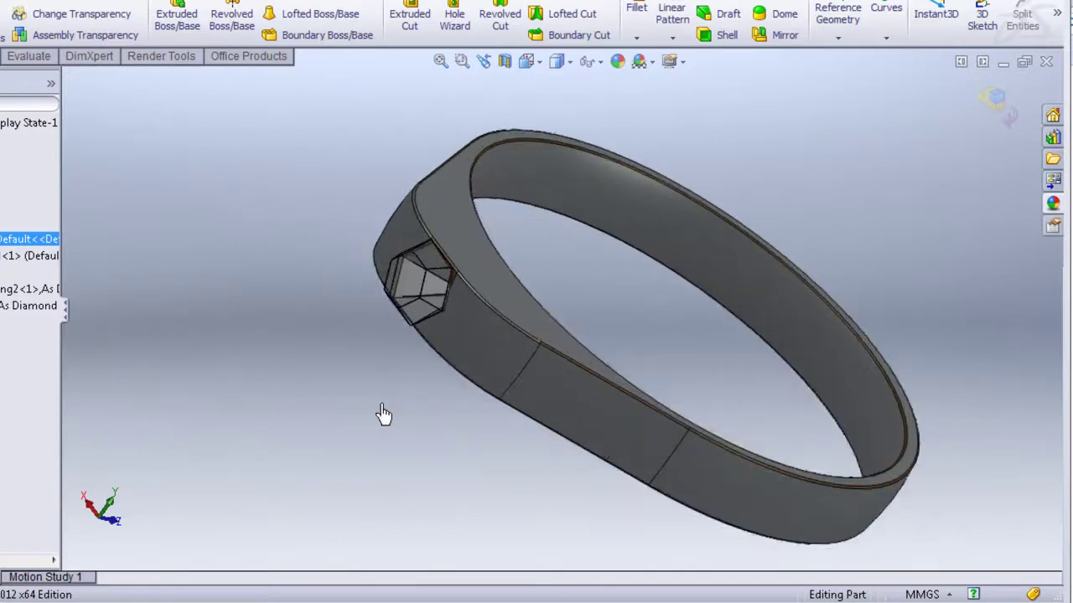
pyautogui.moveTo(371, 378); pyautogui.dragTo(403, 402, button='middle')
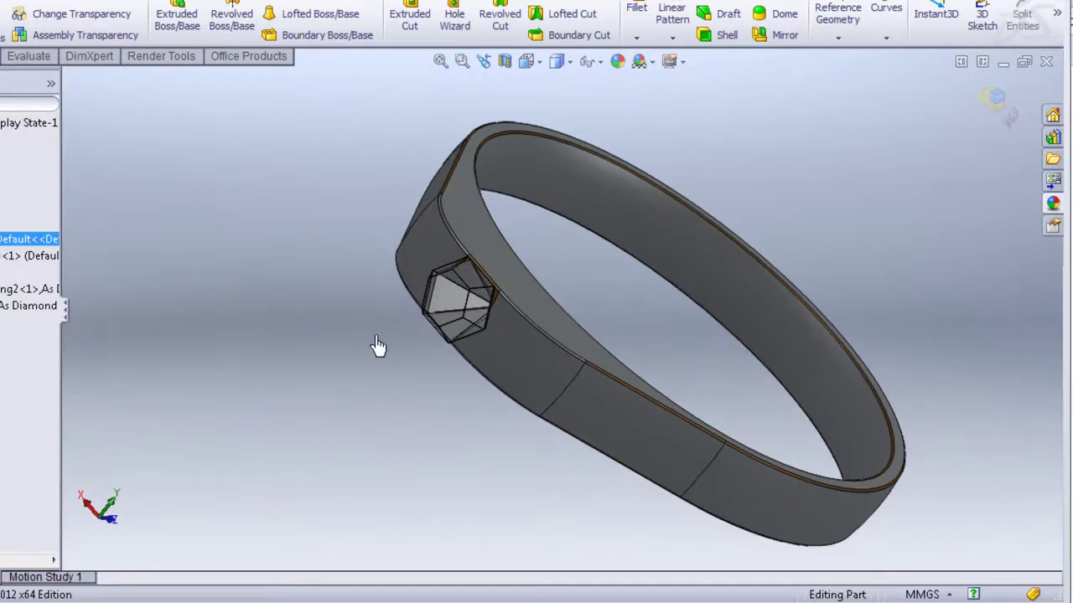
pyautogui.scroll(-1, 382, 358)
pyautogui.scroll(-2, 386, 360)
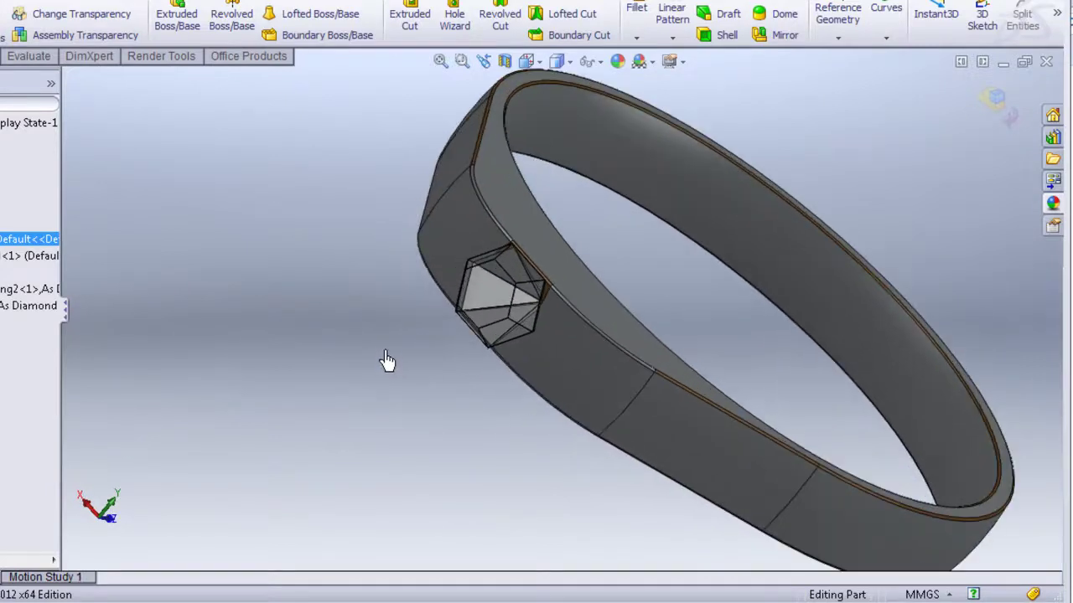
pyautogui.moveTo(386, 357); pyautogui.dragTo(383, 345, button='middle')
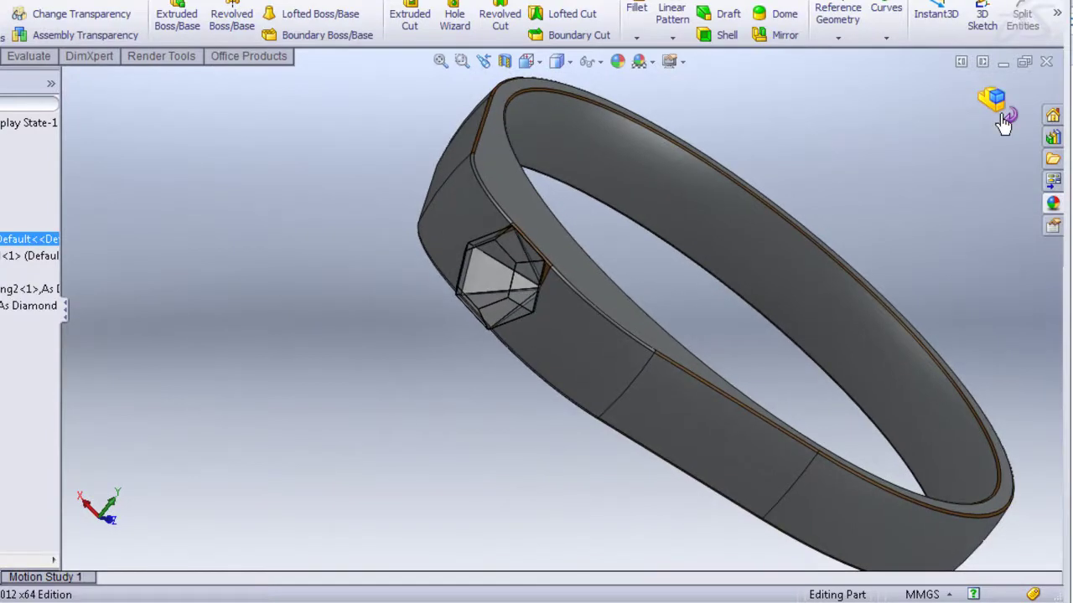